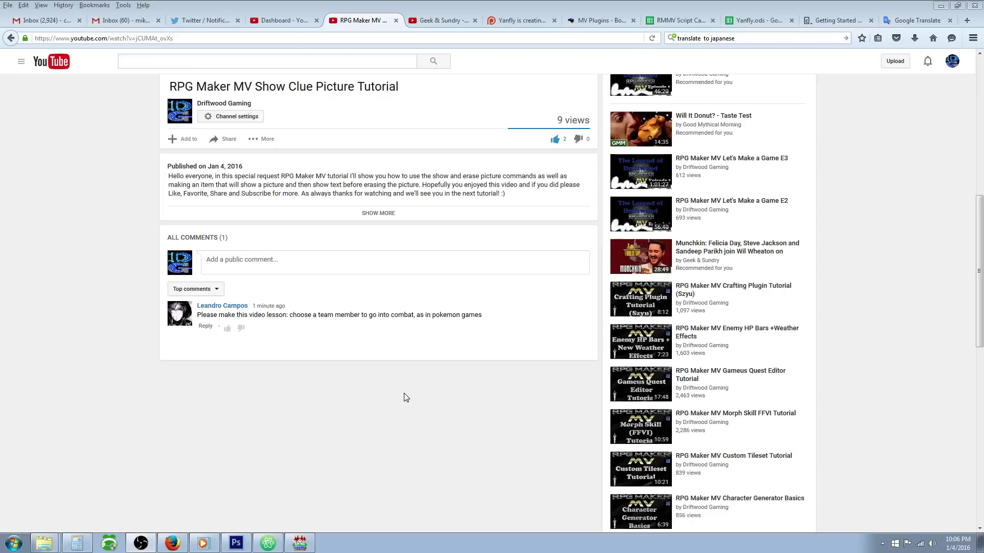
- Switch from the YouTube tutorial to the RPG Maker MV editor via the taskbar
{"action": "left_click", "coordinate": [301, 544]}
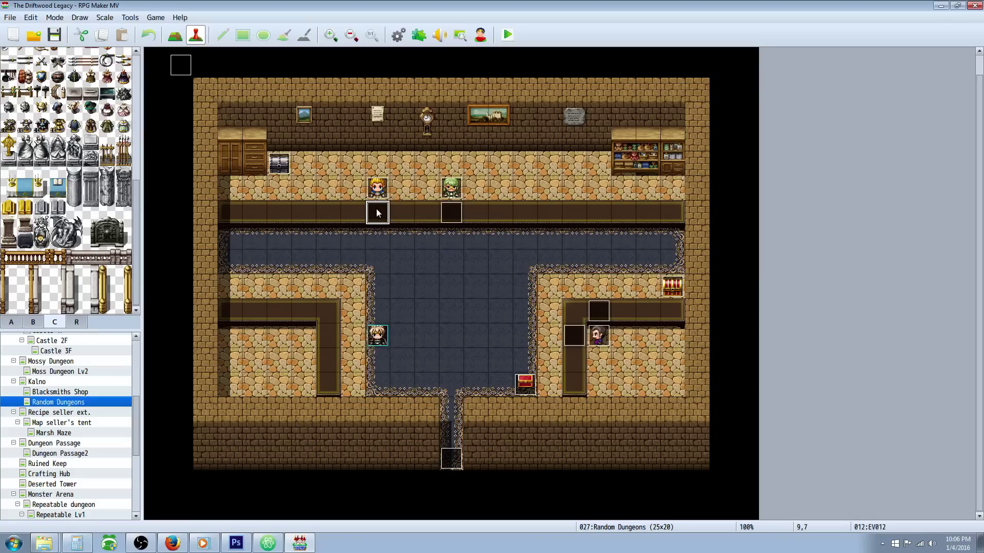
{"action": "double_click", "coordinate": [376, 213]}
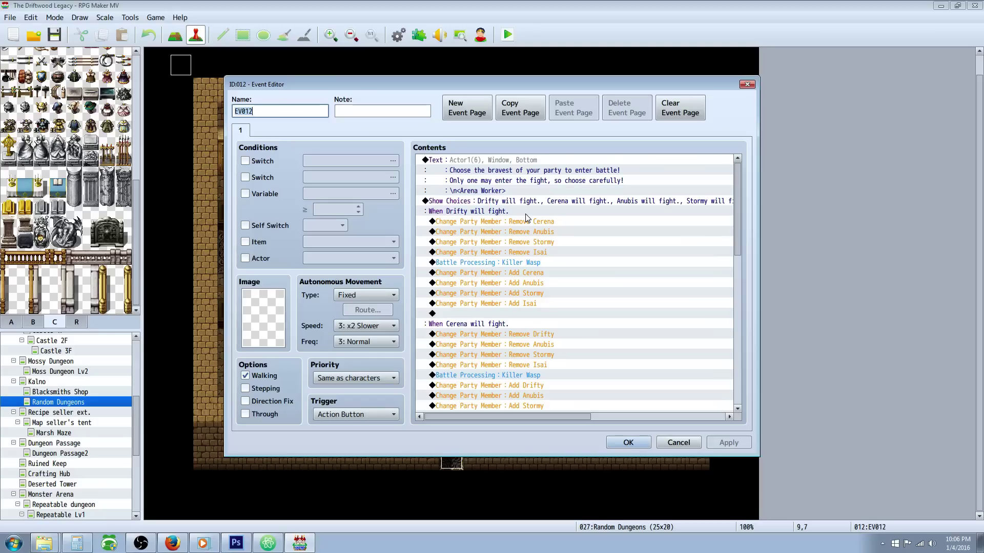
{"action": "left_click", "coordinate": [514, 199]}
{"action": "left_click", "coordinate": [510, 221]}
{"action": "left_click", "coordinate": [516, 198]}
{"action": "left_click", "coordinate": [507, 230]}
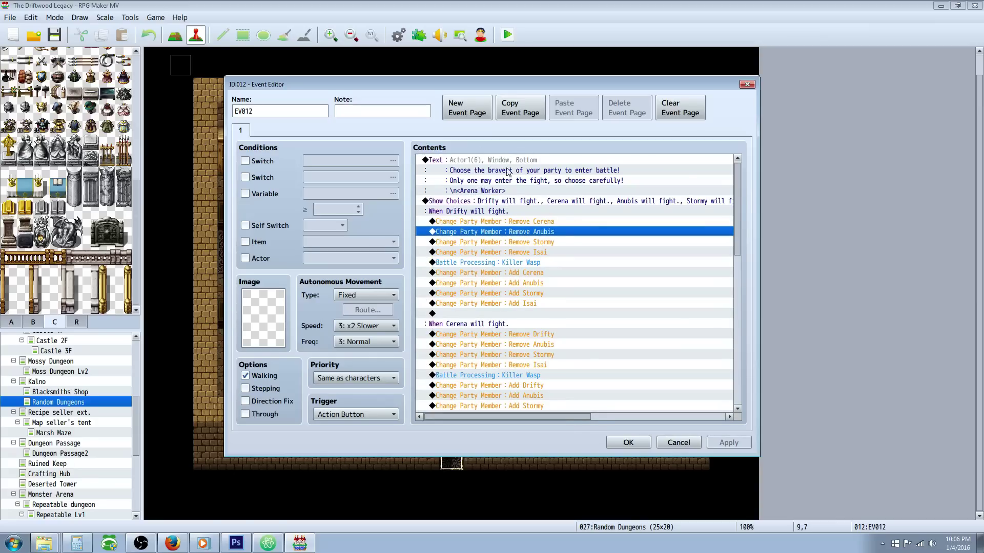
{"action": "left_click", "coordinate": [510, 211]}
{"action": "left_click", "coordinate": [498, 191]}
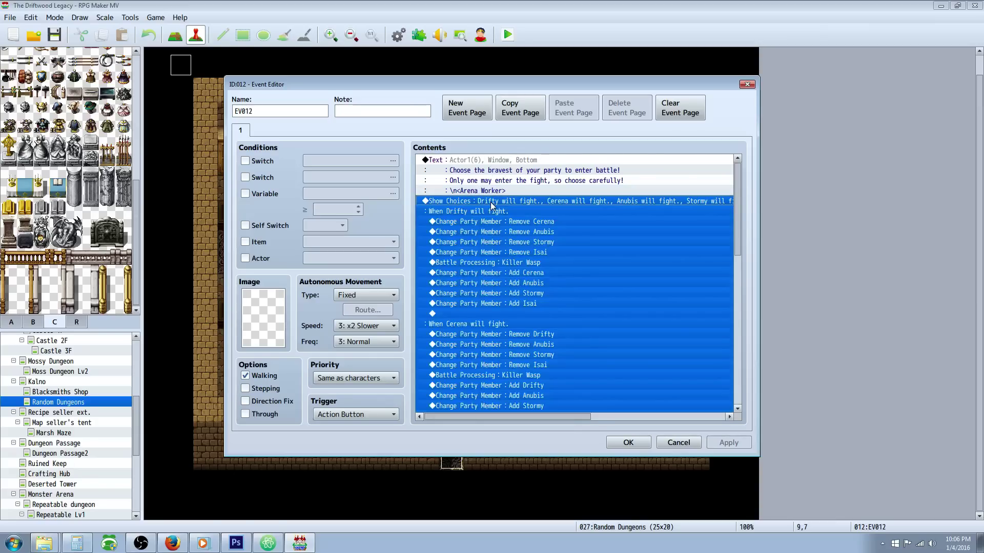
{"action": "left_click", "coordinate": [502, 171]}
{"action": "left_click", "coordinate": [498, 212]}
{"action": "left_click", "coordinate": [495, 242]}
{"action": "scroll", "coordinate": [519, 244], "scroll_direction": "down", "scroll_amount": 1}
{"action": "scroll", "coordinate": [519, 244], "scroll_direction": "up", "scroll_amount": 1}
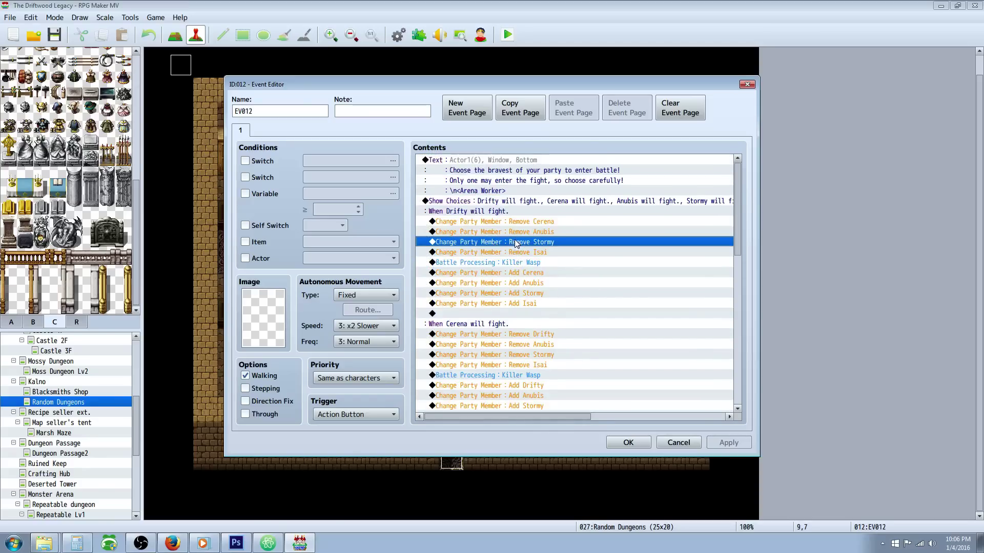
{"action": "left_click", "coordinate": [498, 169]}
{"action": "mouse_move", "coordinate": [734, 212]}
{"action": "left_mouse_down"}
{"action": "mouse_move", "coordinate": [737, 348]}
{"action": "mouse_move", "coordinate": [734, 174]}
{"action": "left_mouse_up"}
{"action": "left_click", "coordinate": [491, 210]}
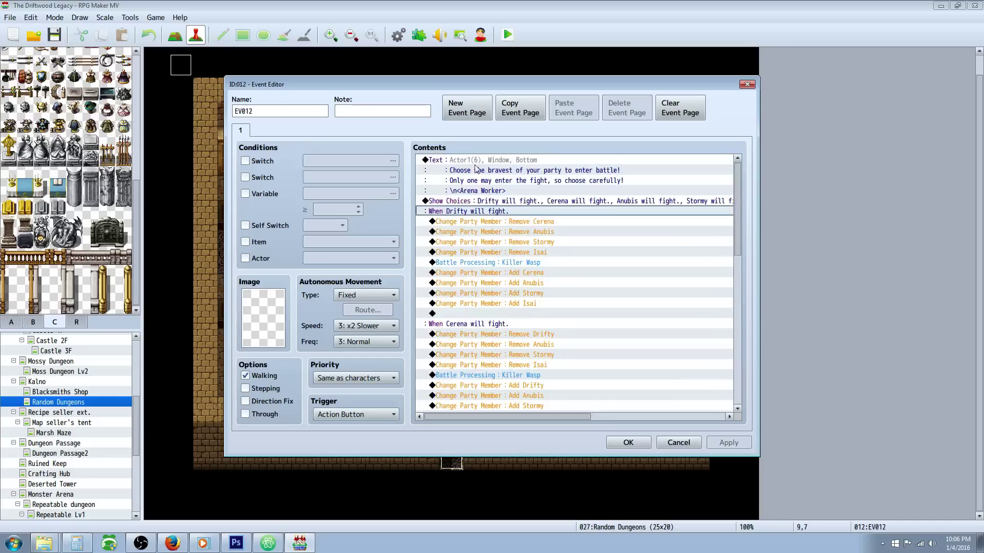
{"action": "left_click", "coordinate": [516, 170]}
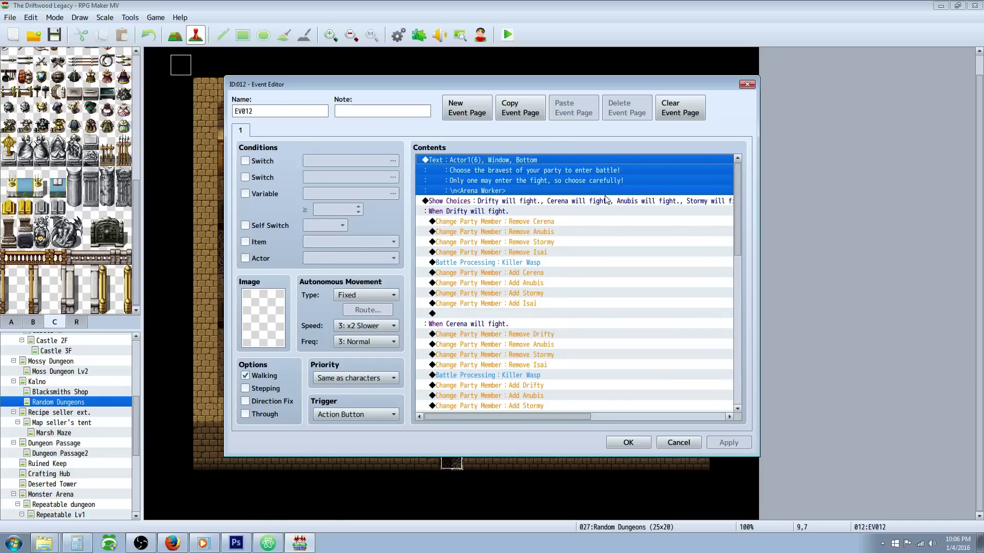
{"action": "left_click", "coordinate": [513, 202]}
{"action": "right_click", "coordinate": [512, 201]}
{"action": "left_click", "coordinate": [541, 223]}
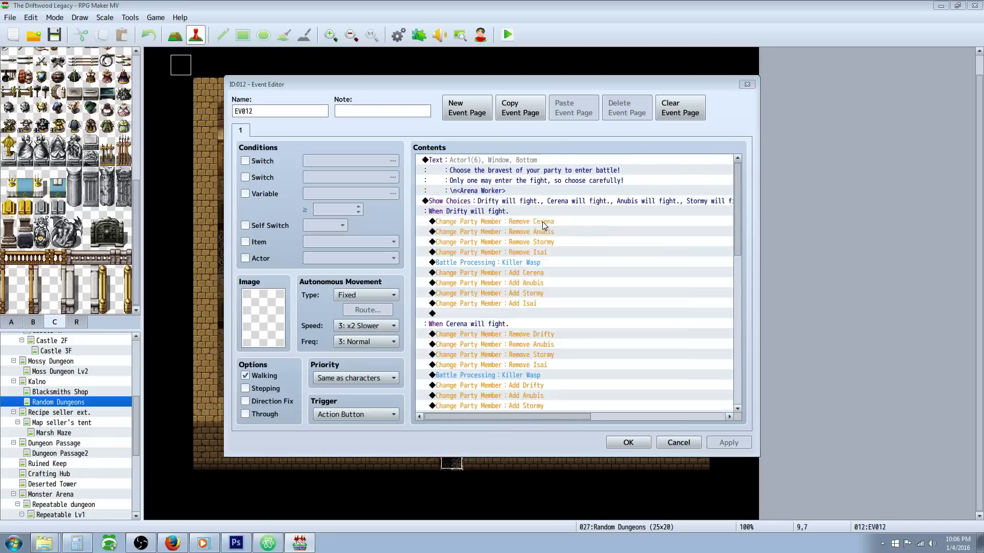
{"action": "key", "text": "Tab"}
{"action": "key", "text": "Tab"}
{"action": "key", "text": "Tab"}
{"action": "key", "text": "Tab"}
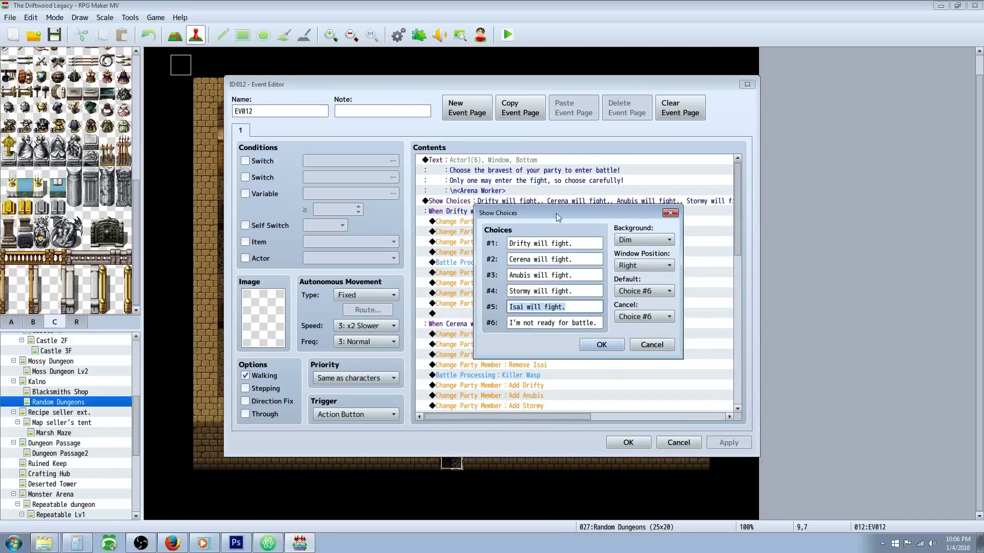
{"action": "left_click", "coordinate": [601, 346]}
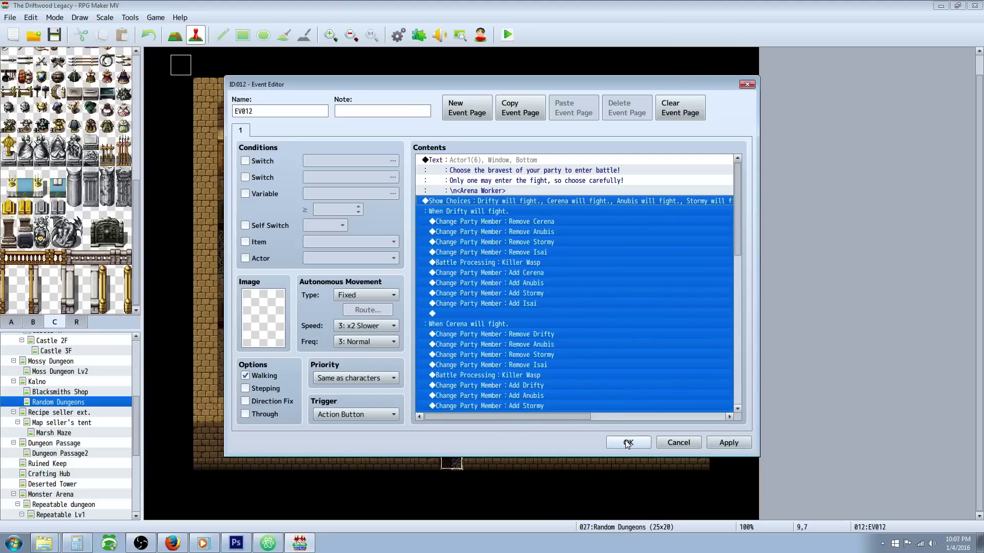
- Close the arena event, then review the LargeChoices plugin's settings and help and confirm them
{"action": "left_click", "coordinate": [628, 443]}
{"action": "left_click", "coordinate": [419, 35]}
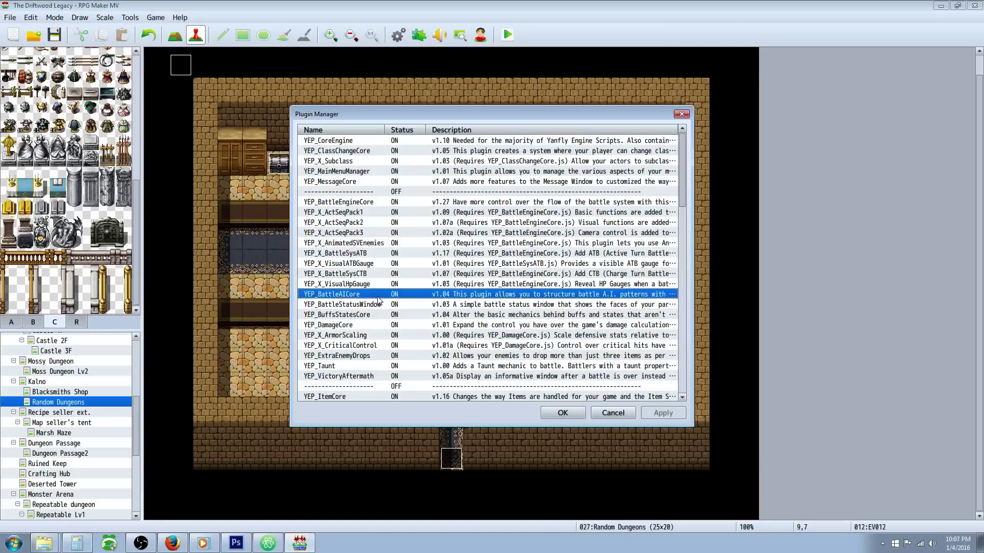
{"action": "scroll", "coordinate": [364, 301], "scroll_direction": "down", "scroll_amount": 5}
{"action": "scroll", "coordinate": [364, 302], "scroll_direction": "down", "scroll_amount": 5}
{"action": "scroll", "coordinate": [363, 301], "scroll_direction": "down", "scroll_amount": 3}
{"action": "scroll", "coordinate": [364, 302], "scroll_direction": "down", "scroll_amount": 1}
{"action": "scroll", "coordinate": [363, 301], "scroll_direction": "down", "scroll_amount": 2}
{"action": "double_click", "coordinate": [348, 325]}
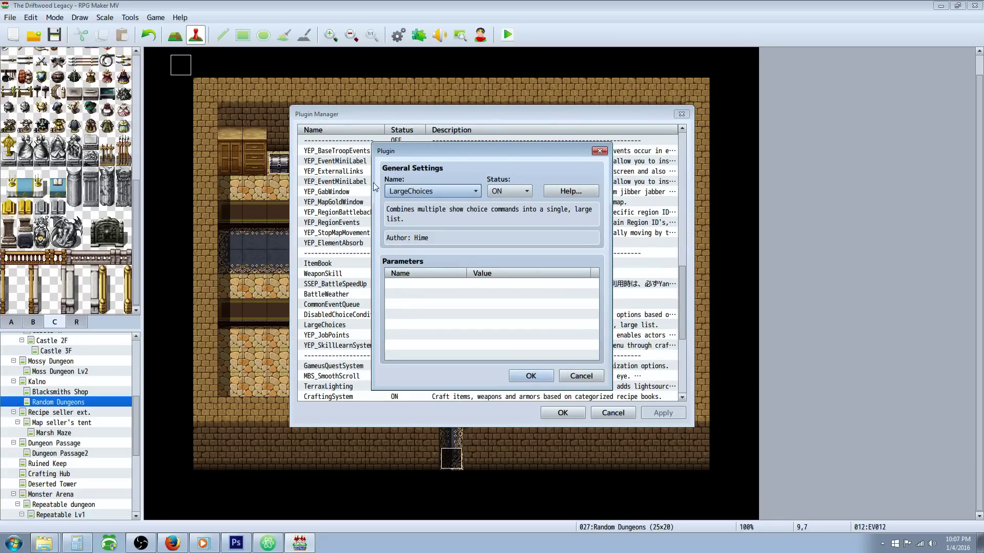
{"action": "left_click", "coordinate": [569, 192]}
{"action": "scroll", "coordinate": [495, 238], "scroll_direction": "down", "scroll_amount": 5}
{"action": "scroll", "coordinate": [496, 234], "scroll_direction": "down", "scroll_amount": 3}
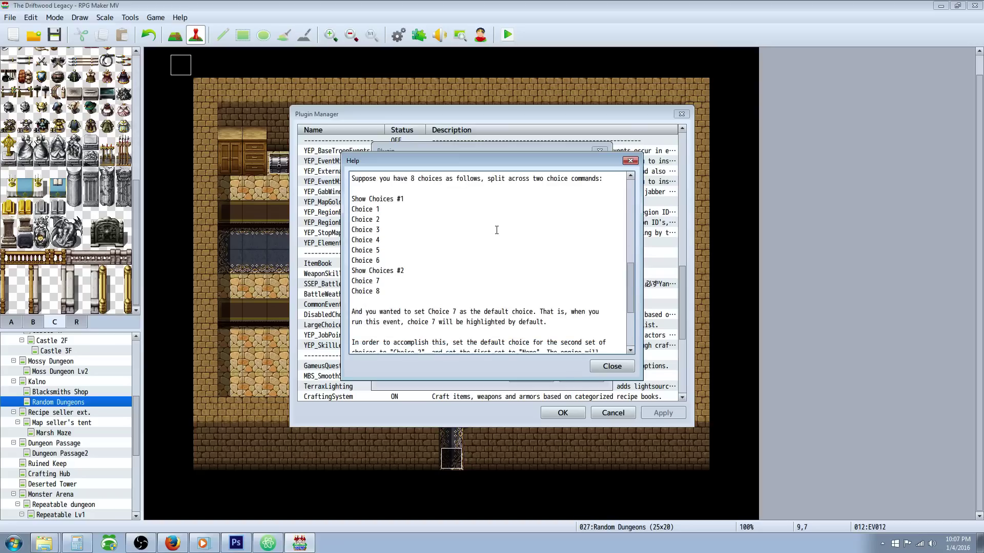
{"action": "scroll", "coordinate": [496, 230], "scroll_direction": "down", "scroll_amount": 1}
{"action": "left_click", "coordinate": [612, 366]}
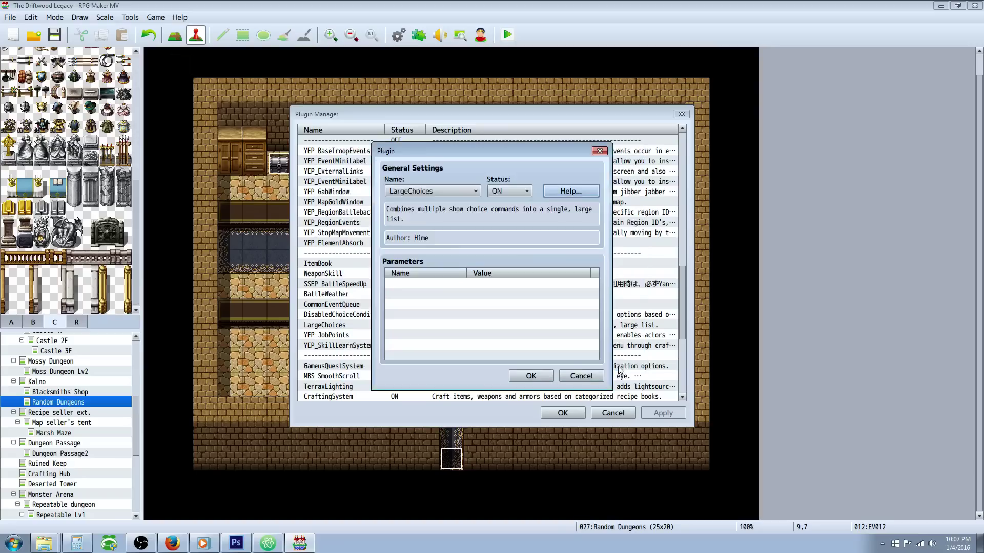
{"action": "left_click", "coordinate": [531, 378]}
{"action": "left_click", "coordinate": [563, 413]}
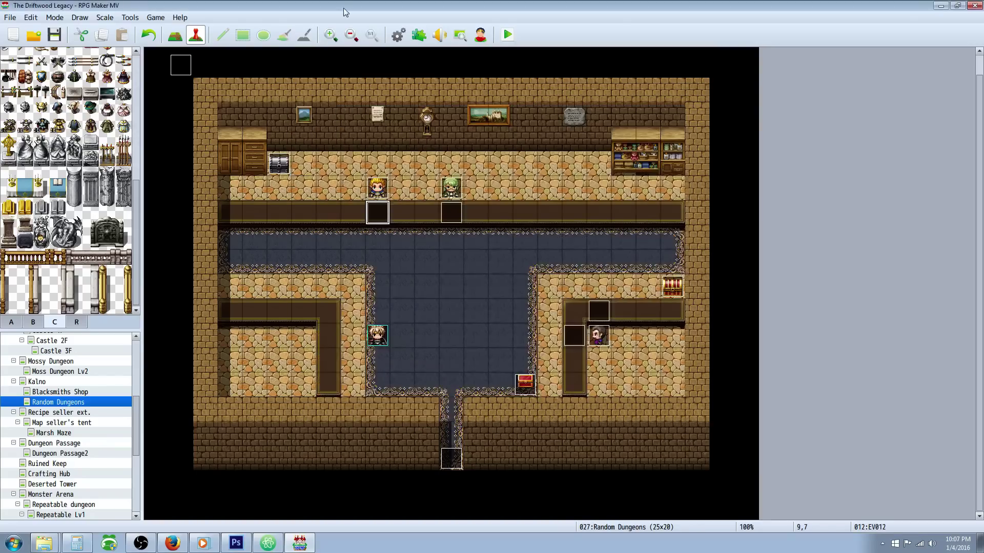
- Glance at the actor database, reopen the arena worker's event and insert a command at its end
{"action": "left_click", "coordinate": [394, 41]}
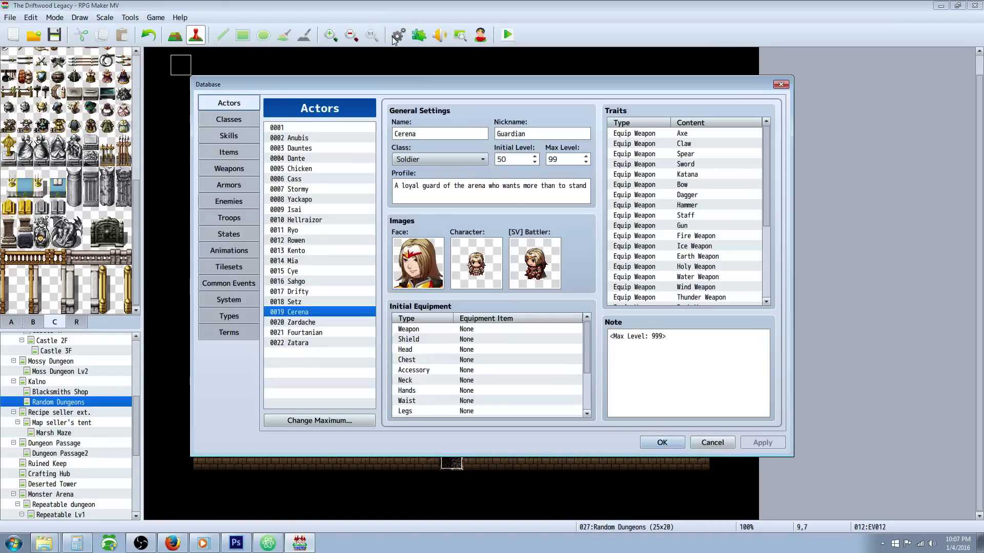
{"action": "left_click", "coordinate": [662, 442]}
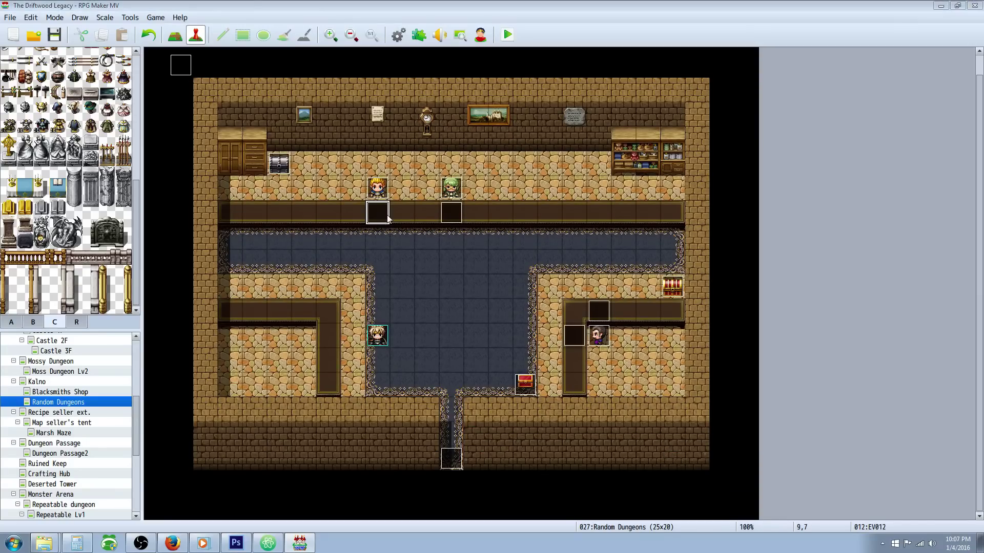
{"action": "double_click", "coordinate": [387, 217]}
{"action": "scroll", "coordinate": [469, 271], "scroll_direction": "down", "scroll_amount": 3}
{"action": "scroll", "coordinate": [469, 271], "scroll_direction": "down", "scroll_amount": 3}
{"action": "scroll", "coordinate": [469, 271], "scroll_direction": "down", "scroll_amount": 3}
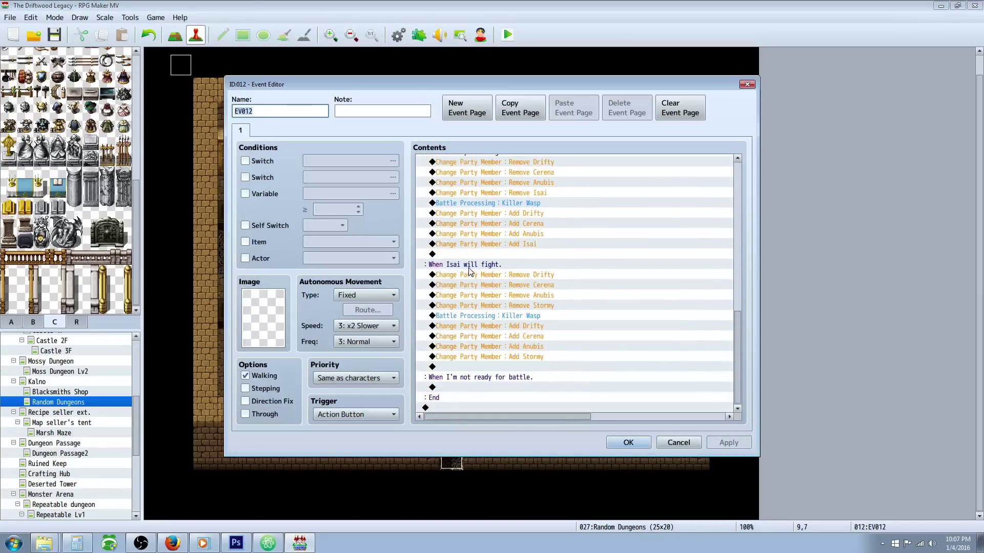
{"action": "left_click", "coordinate": [442, 402]}
{"action": "right_click", "coordinate": [438, 406]}
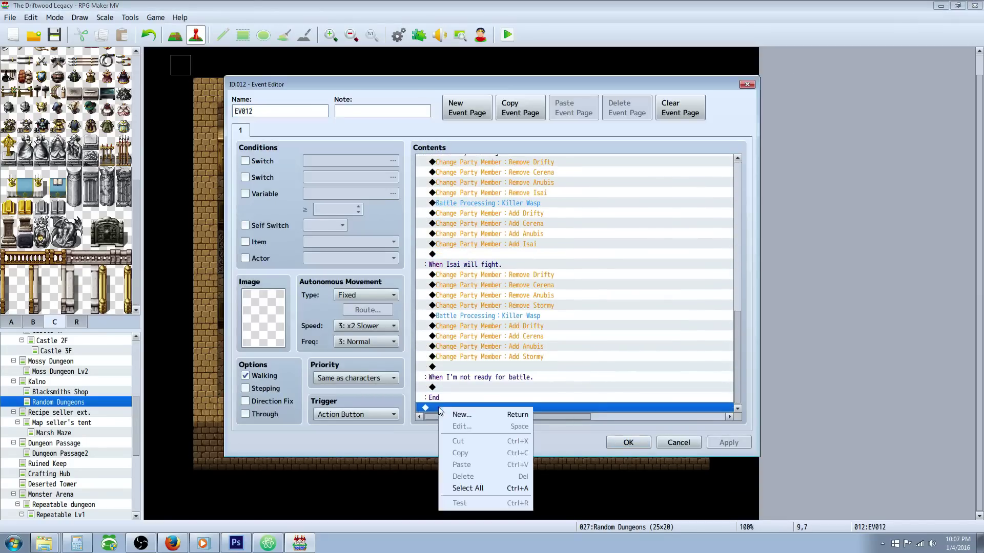
{"action": "left_click", "coordinate": [465, 415]}
- Add a trial Show Choices with choices 7, 8, 9, 10, 11 and none, then delete it
{"action": "left_click", "coordinate": [457, 134]}
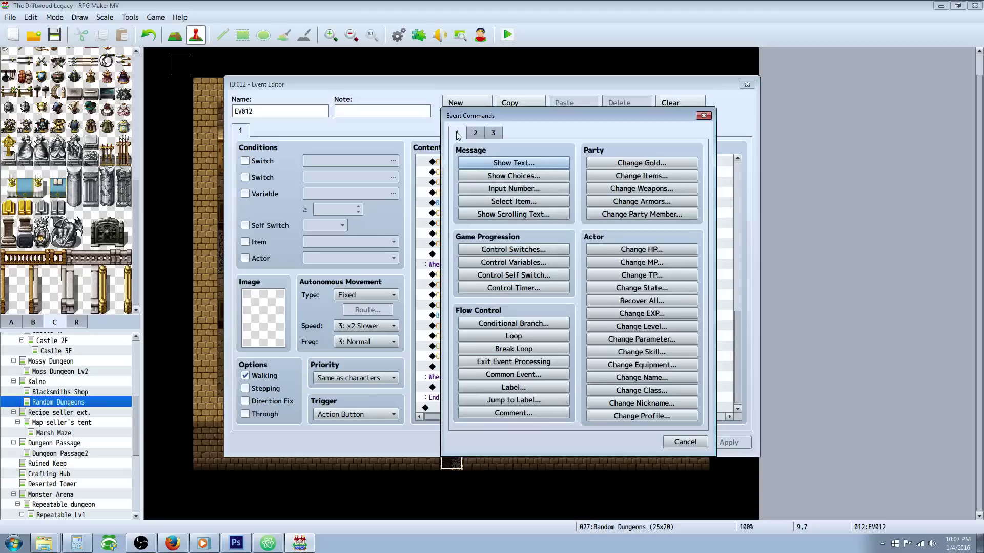
{"action": "left_click", "coordinate": [513, 176]}
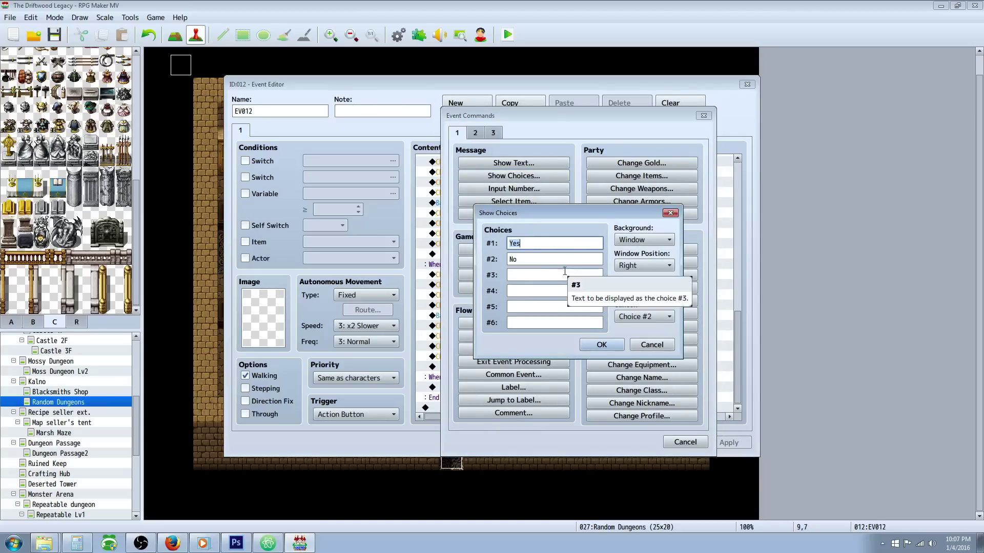
{"action": "type", "text": "7"}
{"action": "key", "text": "Tab"}
{"action": "key", "text": "Tab"}
{"action": "type", "text": "9"}
{"action": "key", "text": "Tab"}
{"action": "type", "text": "0"}
{"action": "key", "text": "Tab"}
{"action": "type", "text": "-"}
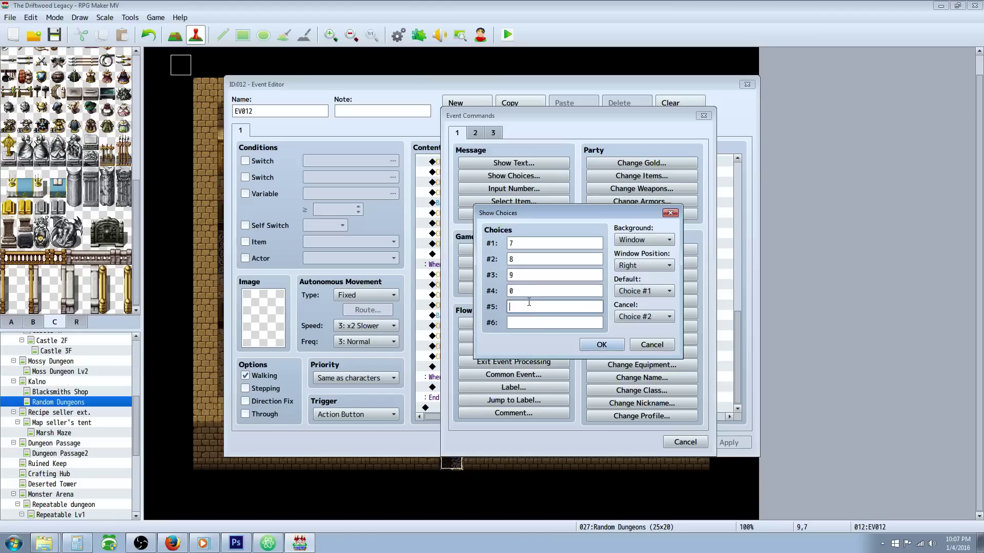
{"action": "key", "text": "shift+Tab"}
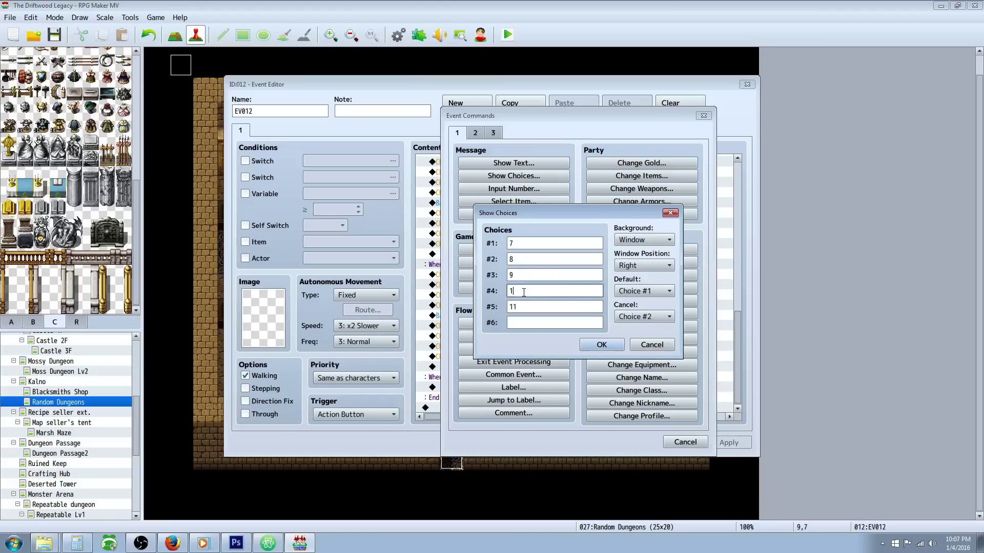
{"action": "left_click", "coordinate": [522, 324]}
{"action": "type", "text": "one"}
{"action": "left_click", "coordinate": [601, 344]}
{"action": "scroll", "coordinate": [564, 326], "scroll_direction": "down", "scroll_amount": 2}
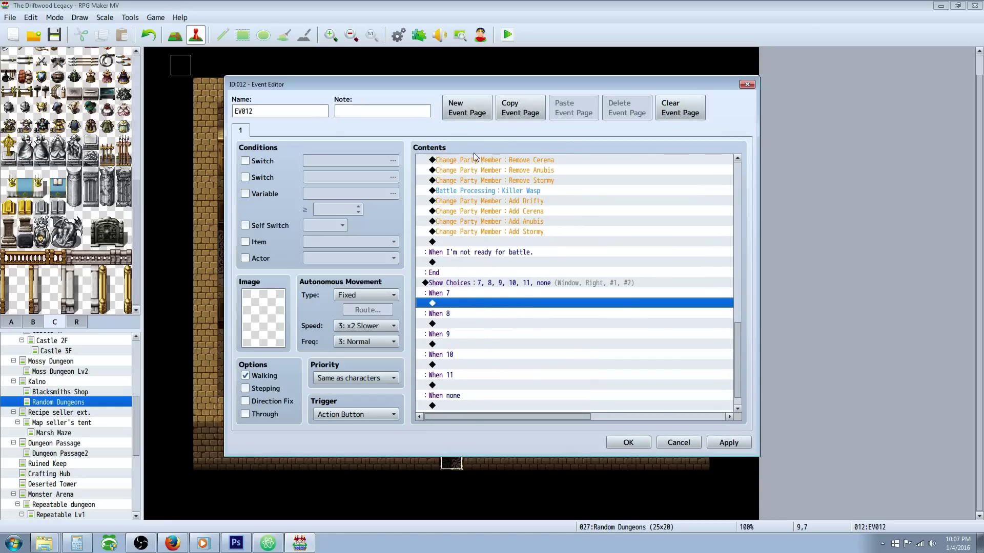
{"action": "left_click", "coordinate": [476, 282]}
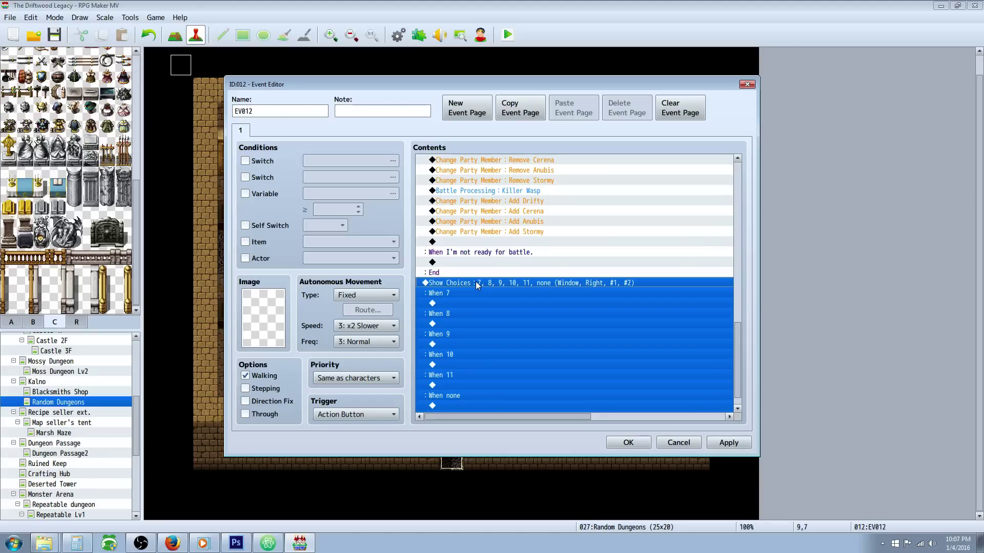
{"action": "key", "text": "Delete"}
{"action": "left_click", "coordinate": [715, 444]}
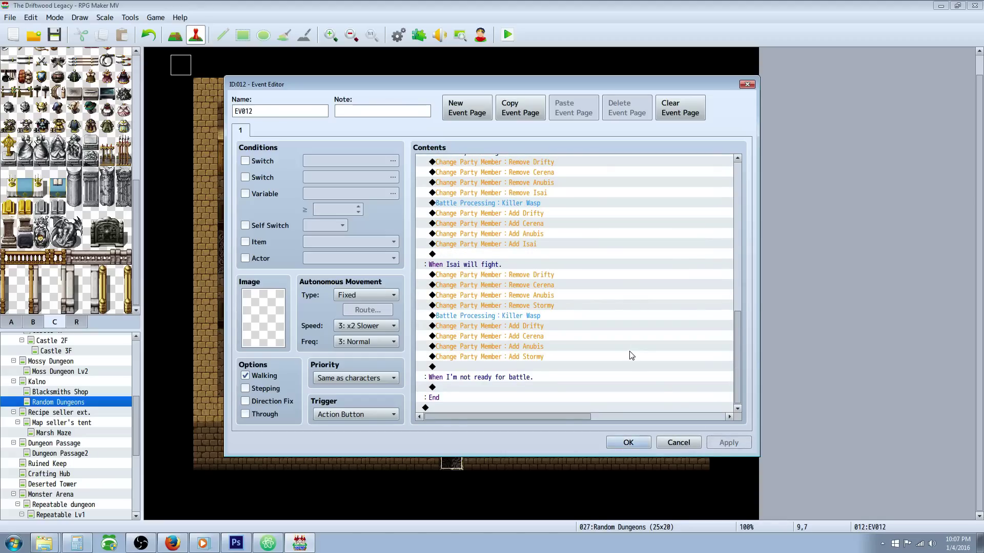
{"action": "mouse_move", "coordinate": [738, 320]}
{"action": "left_mouse_down"}
{"action": "mouse_move", "coordinate": [738, 280]}
{"action": "mouse_move", "coordinate": [740, 329]}
{"action": "left_mouse_up"}
{"action": "left_click", "coordinate": [542, 382]}
{"action": "scroll", "coordinate": [521, 338], "scroll_direction": "up", "scroll_amount": 4}
{"action": "scroll", "coordinate": [520, 317], "scroll_direction": "up", "scroll_amount": 1}
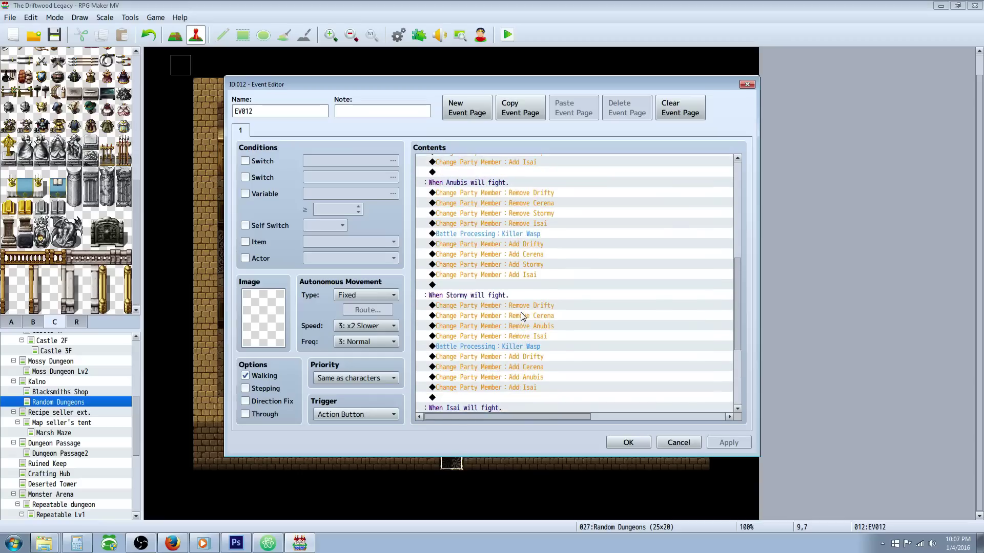
{"action": "scroll", "coordinate": [507, 277], "scroll_direction": "up", "scroll_amount": 3}
{"action": "scroll", "coordinate": [492, 227], "scroll_direction": "up", "scroll_amount": 2}
{"action": "scroll", "coordinate": [488, 186], "scroll_direction": "up", "scroll_amount": 4}
{"action": "left_click", "coordinate": [492, 202]}
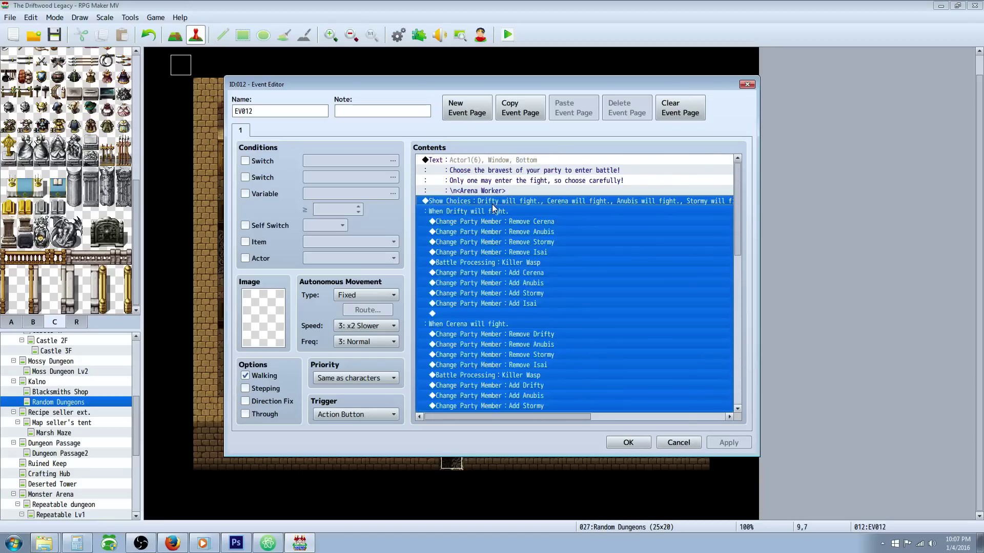
{"action": "scroll", "coordinate": [493, 209], "scroll_direction": "down", "scroll_amount": 2}
{"action": "scroll", "coordinate": [496, 211], "scroll_direction": "up", "scroll_amount": 2}
{"action": "left_click", "coordinate": [501, 210]}
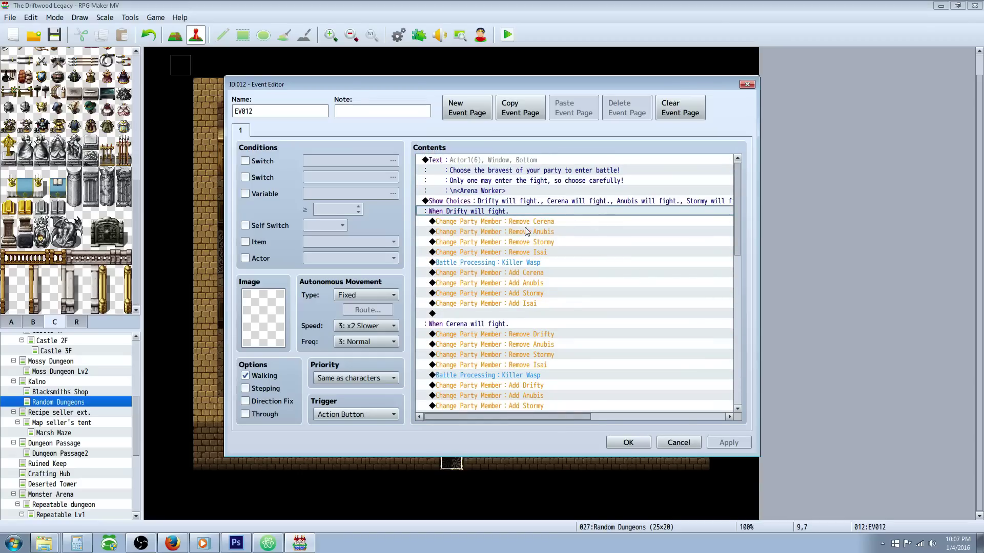
{"action": "left_click", "coordinate": [518, 223]}
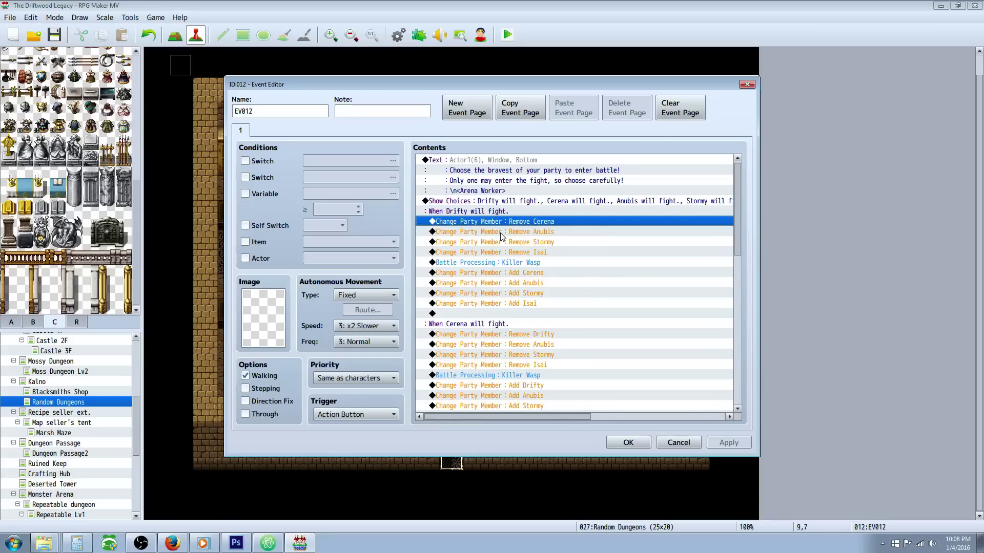
{"action": "left_click", "coordinate": [461, 213]}
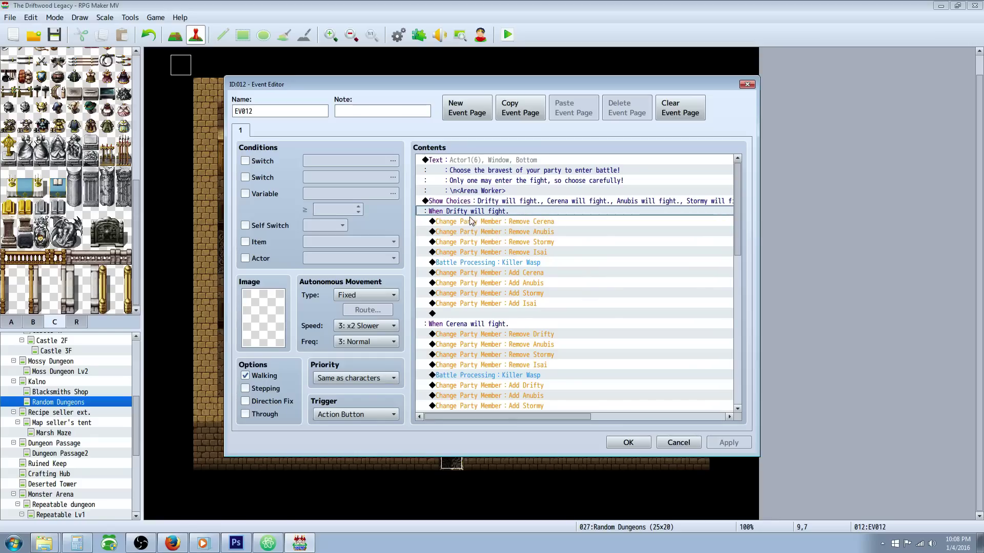
{"action": "left_click", "coordinate": [491, 200]}
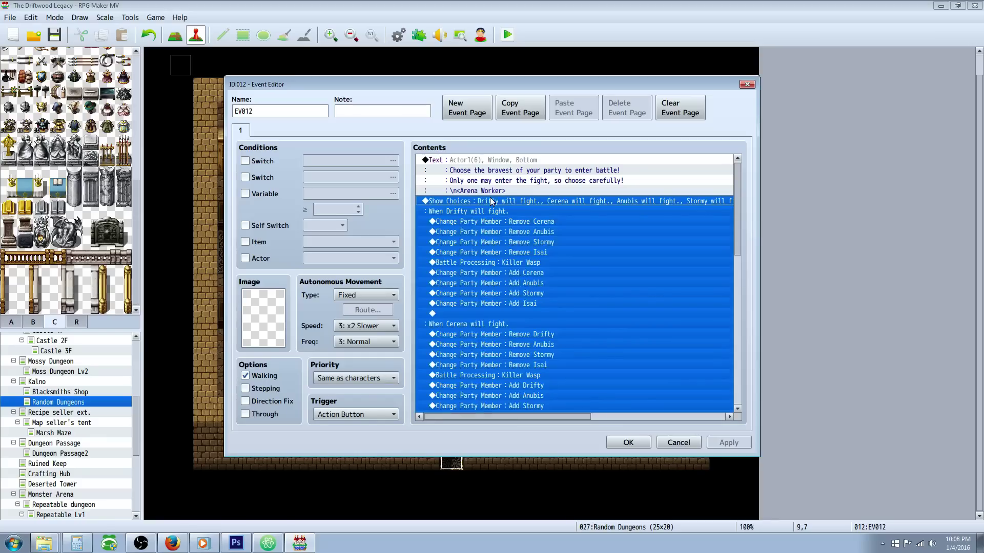
{"action": "right_click", "coordinate": [491, 201]}
{"action": "left_click", "coordinate": [510, 215]}
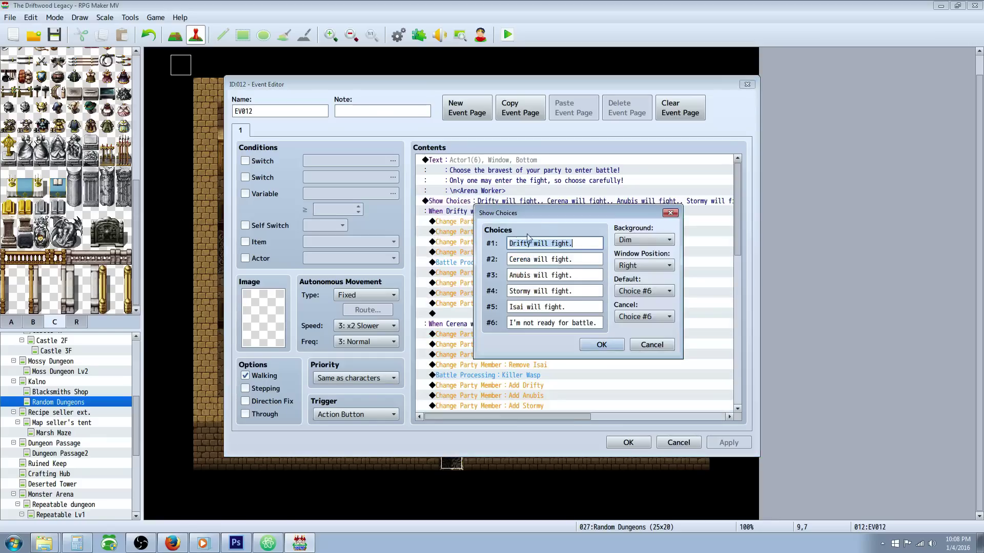
{"action": "left_click", "coordinate": [602, 344]}
{"action": "left_click", "coordinate": [496, 223]}
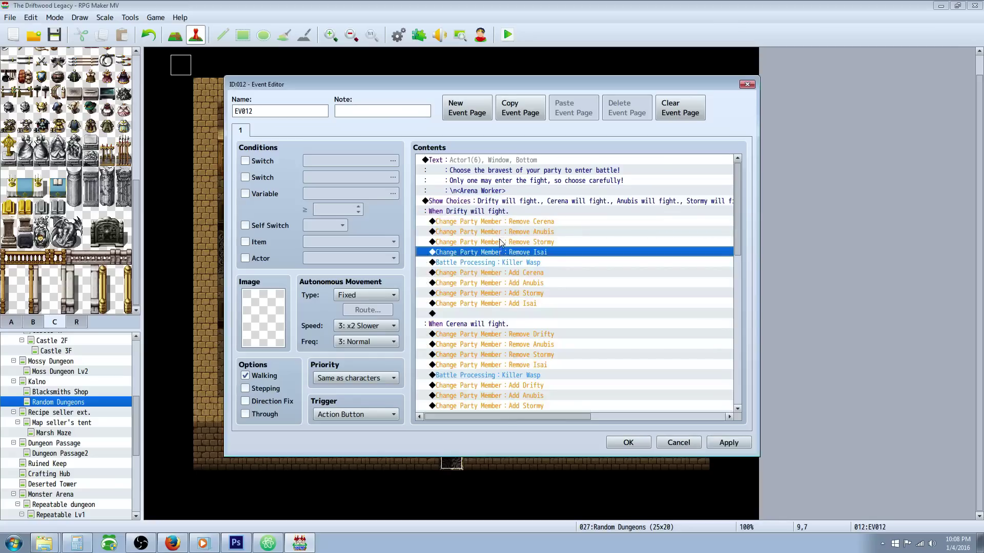
{"action": "left_click", "coordinate": [496, 262]}
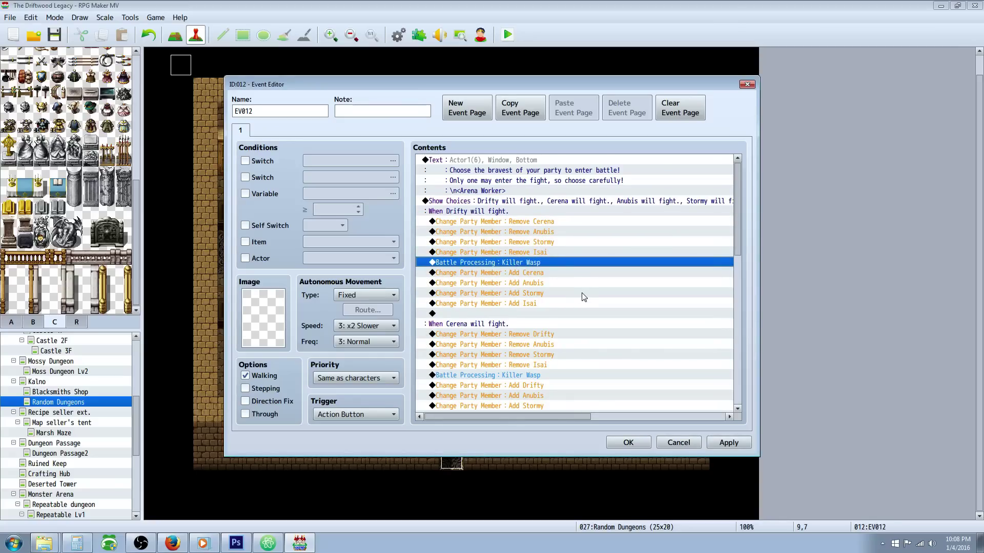
{"action": "key", "text": "Down"}
{"action": "key", "text": "Down"}
{"action": "key", "text": "Down"}
{"action": "key", "text": "Down"}
{"action": "key", "text": "Down"}
{"action": "left_click", "coordinate": [525, 274]}
{"action": "key", "text": "Insert"}
{"action": "left_click", "coordinate": [677, 442]}
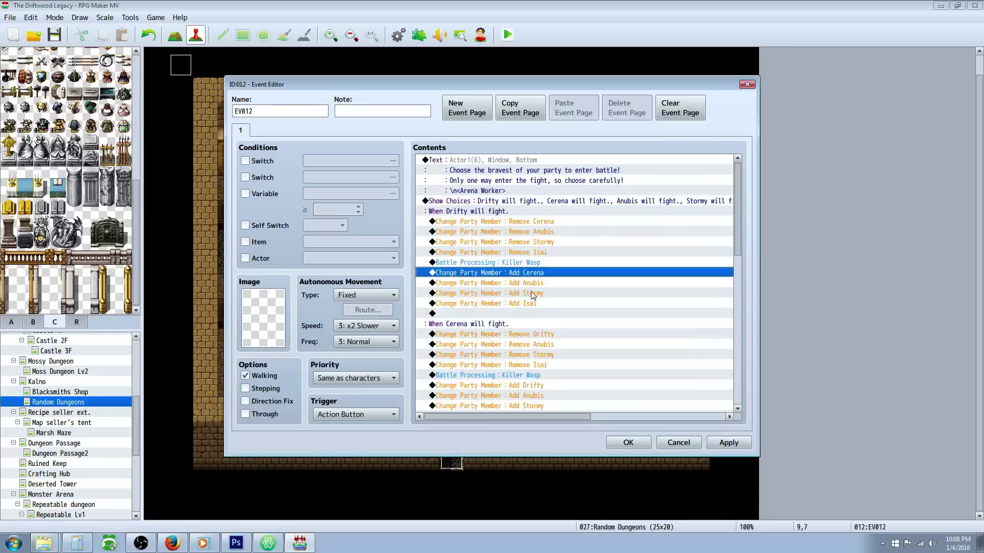
- Edit the Change Party Member: Add Cerena command, toggling Initialize on and back off
{"action": "right_click", "coordinate": [527, 278]}
{"action": "left_click", "coordinate": [537, 293]}
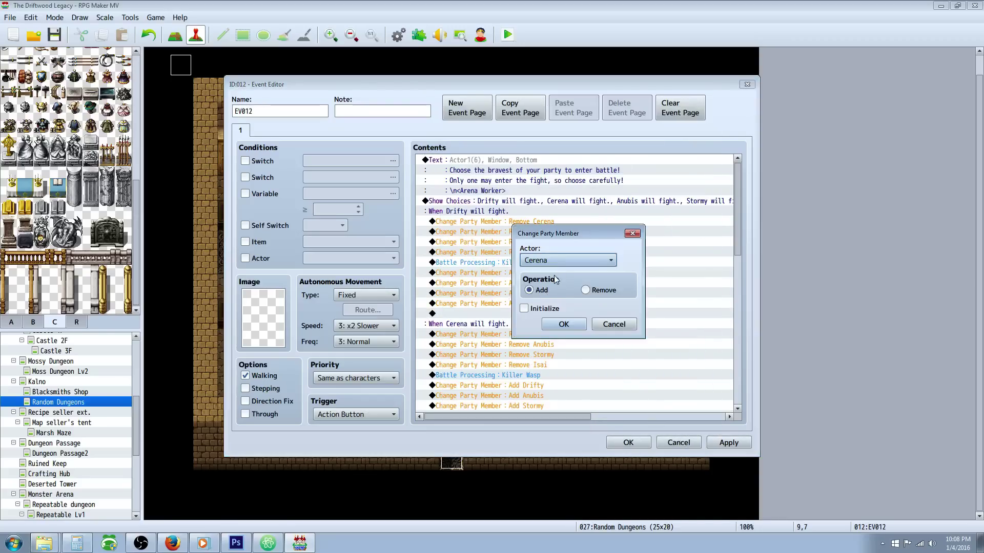
{"action": "left_click", "coordinate": [523, 311]}
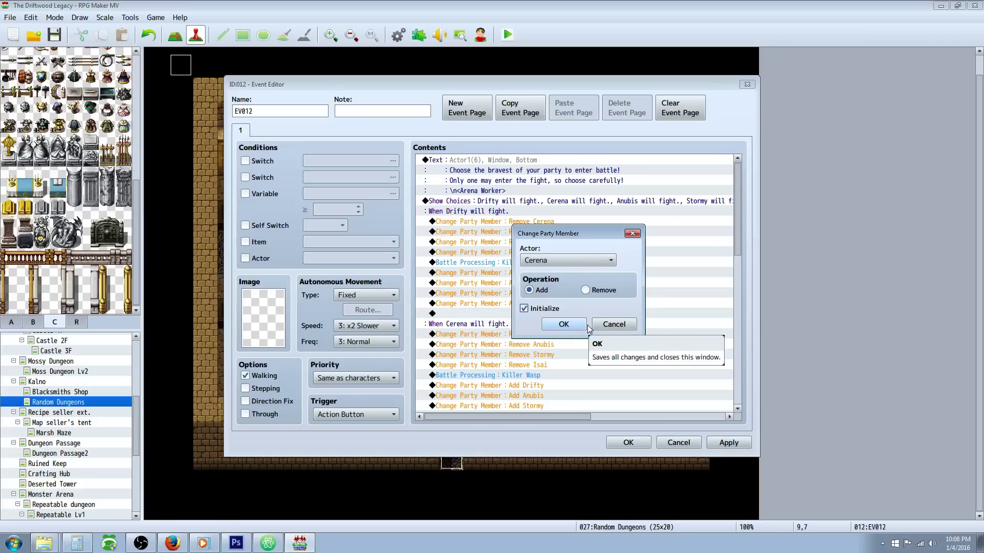
{"action": "left_click", "coordinate": [526, 310]}
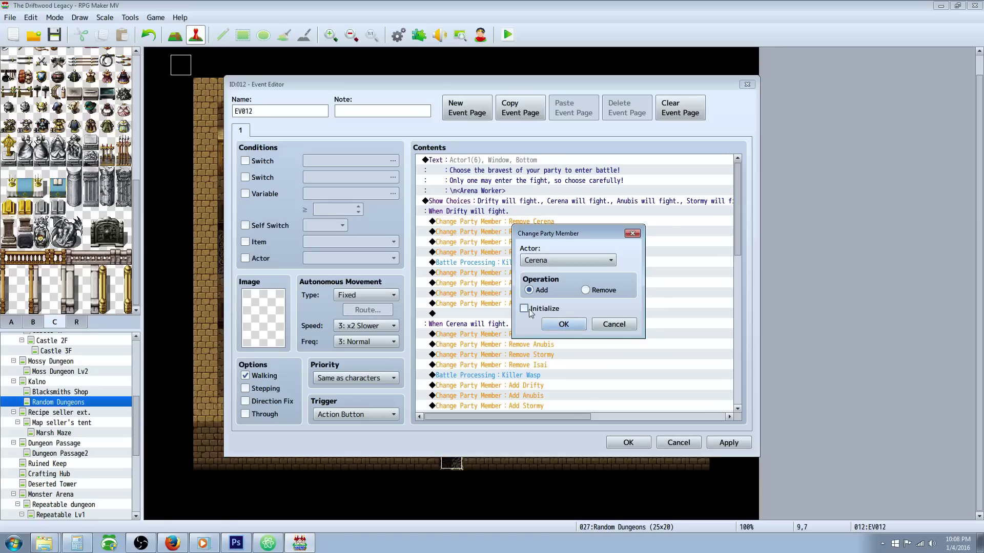
- Confirm Add Cerena unchanged and look over the Killer Wasp battle and Remove commands
{"action": "left_click", "coordinate": [564, 325]}
{"action": "left_click", "coordinate": [532, 232]}
{"action": "left_click", "coordinate": [534, 264]}
{"action": "scroll", "coordinate": [523, 256], "scroll_direction": "down", "scroll_amount": 1}
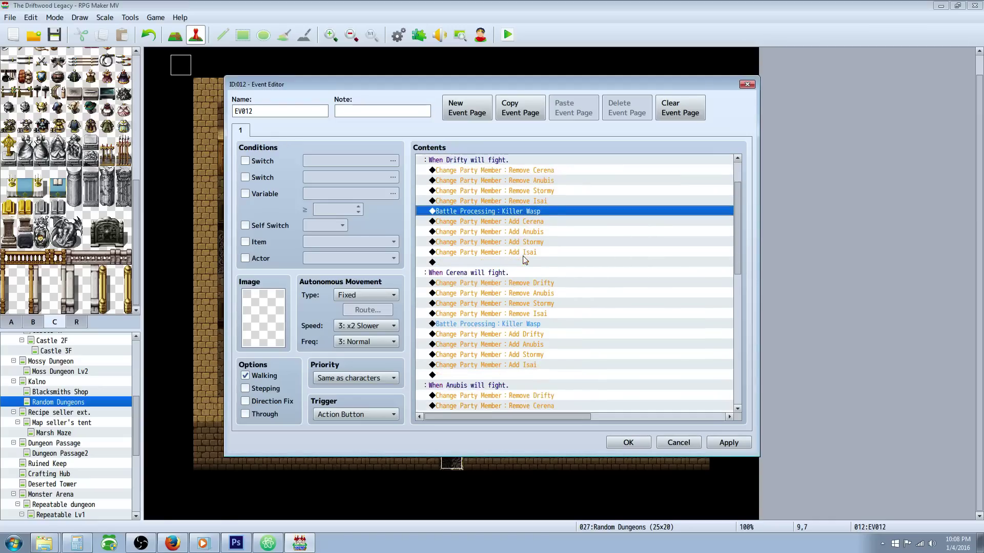
{"action": "scroll", "coordinate": [523, 246], "scroll_direction": "up", "scroll_amount": 1}
{"action": "key", "text": "Up"}
{"action": "key", "text": "Up"}
{"action": "key", "text": "Up"}
{"action": "left_click", "coordinate": [523, 232]}
{"action": "scroll", "coordinate": [518, 251], "scroll_direction": "down", "scroll_amount": 4}
{"action": "left_click", "coordinate": [508, 283]}
{"action": "scroll", "coordinate": [500, 284], "scroll_direction": "down", "scroll_amount": 3}
- Review Cerena's branch with its Remove and Add Drifty commands, then save the event
{"action": "left_click", "coordinate": [477, 242]}
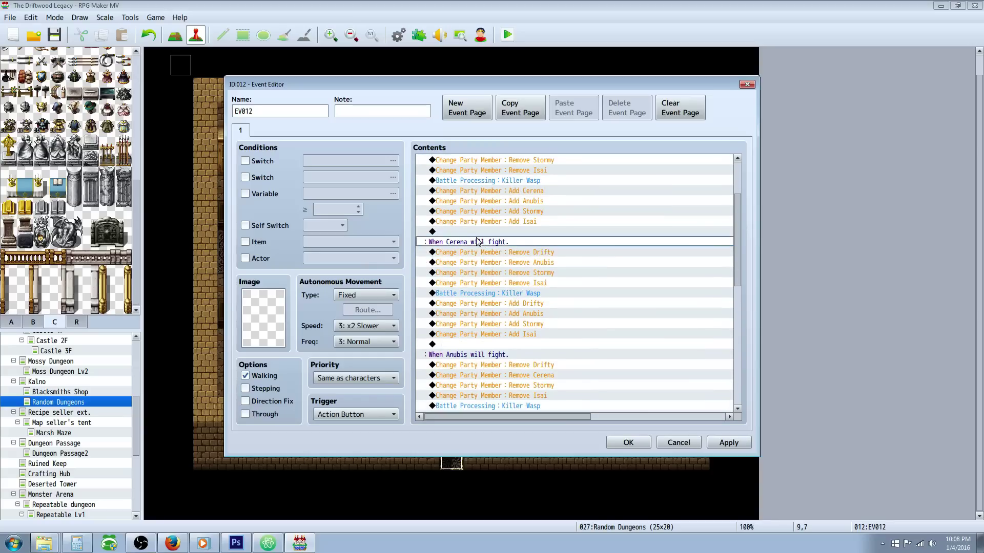
{"action": "left_click", "coordinate": [526, 253]}
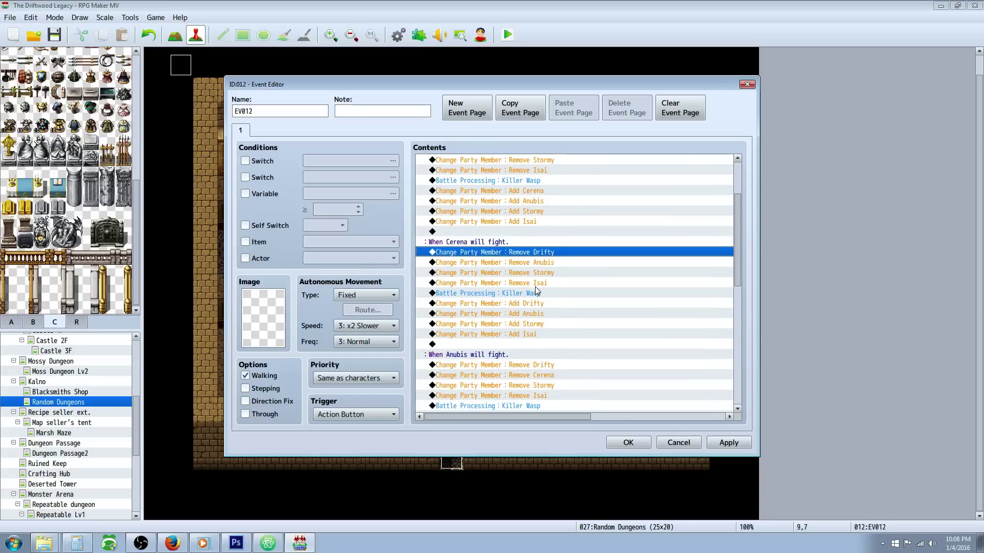
{"action": "left_click", "coordinate": [541, 296]}
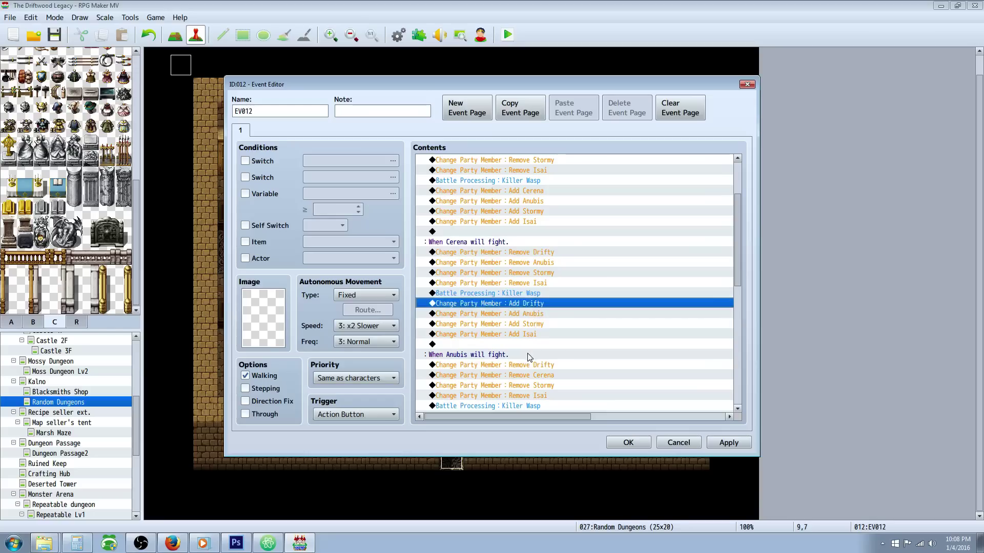
{"action": "scroll", "coordinate": [530, 322], "scroll_direction": "down", "scroll_amount": 1}
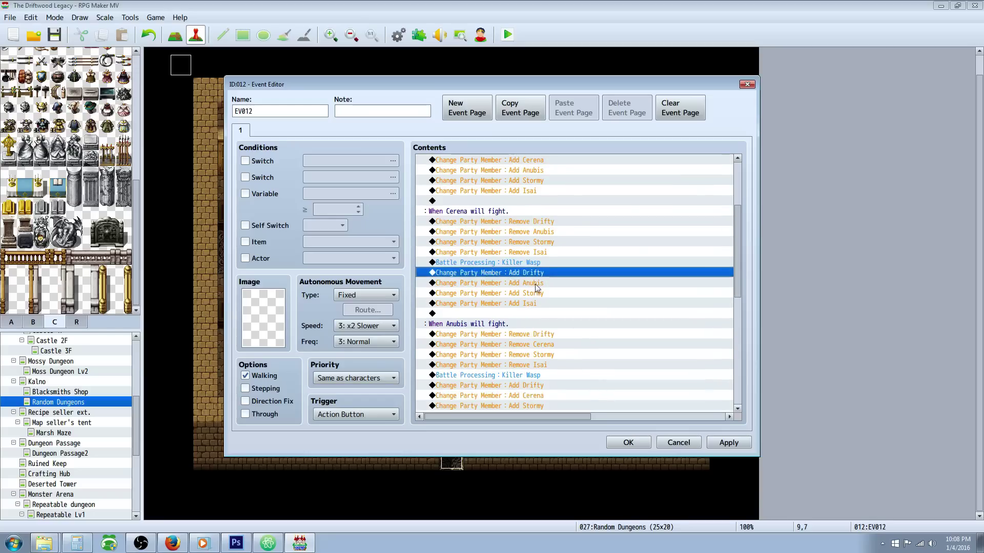
{"action": "left_click", "coordinate": [458, 216]}
{"action": "scroll", "coordinate": [477, 246], "scroll_direction": "down", "scroll_amount": 1}
{"action": "scroll", "coordinate": [511, 288], "scroll_direction": "down", "scroll_amount": 1}
{"action": "scroll", "coordinate": [516, 288], "scroll_direction": "down", "scroll_amount": 1}
{"action": "scroll", "coordinate": [511, 280], "scroll_direction": "down", "scroll_amount": 2}
{"action": "scroll", "coordinate": [508, 262], "scroll_direction": "down", "scroll_amount": 2}
{"action": "scroll", "coordinate": [495, 273], "scroll_direction": "down", "scroll_amount": 1}
{"action": "left_click", "coordinate": [628, 442]}
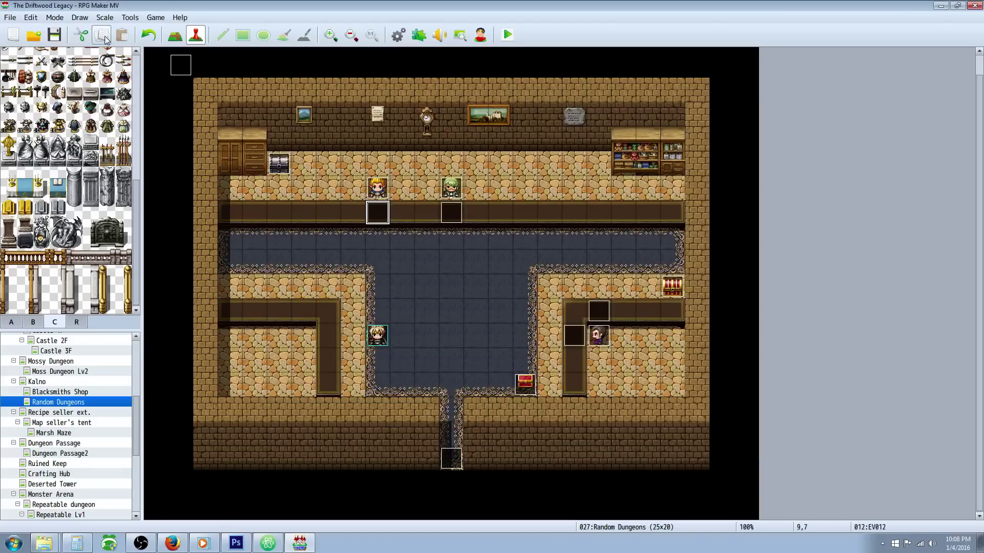
- Launch a maximized playtest and open the Formation screen from the menu
{"action": "left_click", "coordinate": [508, 36]}
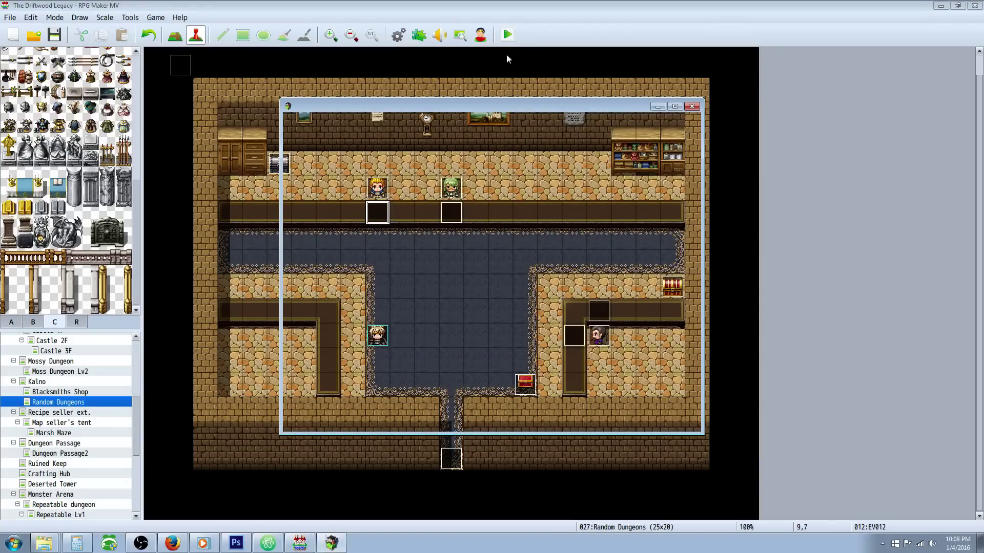
{"action": "left_click", "coordinate": [794, 82]}
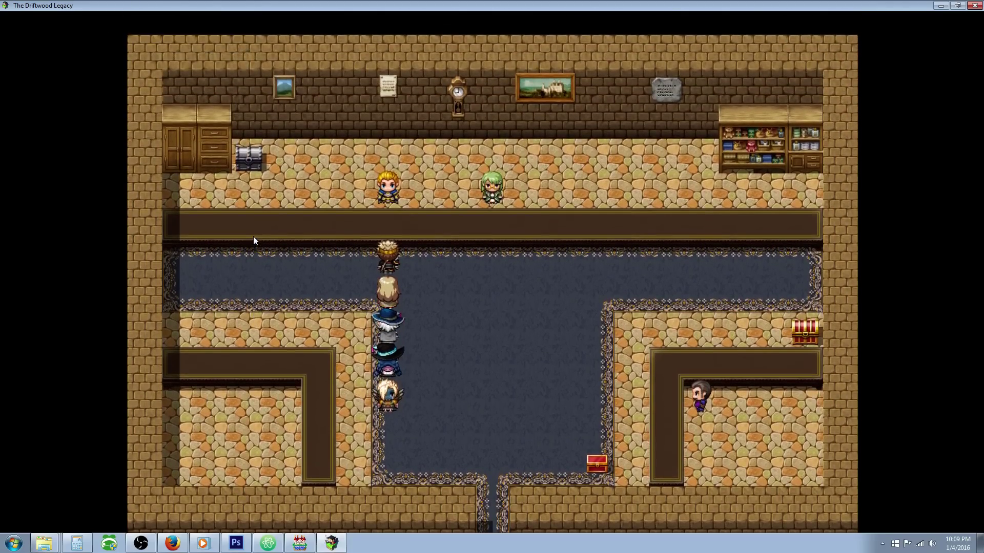
{"action": "key", "text": "Escape"}
{"action": "key", "text": "Down"}
{"action": "key", "text": "Down"}
{"action": "key", "text": "Down"}
{"action": "key", "text": "Down"}
{"action": "key", "text": "Return"}
{"action": "key", "text": "Return"}
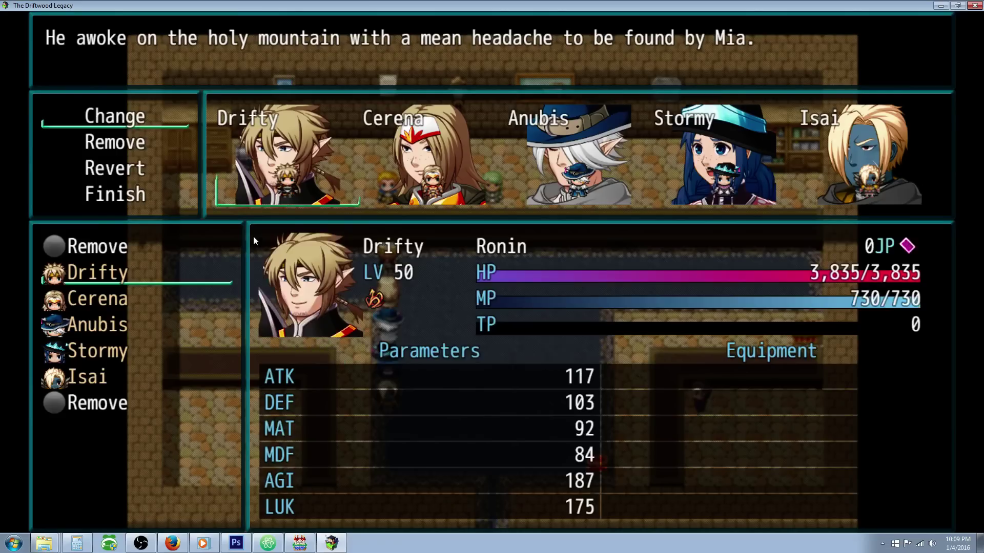
- Check the party lineup, close the menu, and talk to the arena worker to pick Drifty
{"action": "key", "text": "Right"}
{"action": "key", "text": "Right"}
{"action": "key", "text": "Right"}
{"action": "key", "text": "Left"}
{"action": "key", "text": "Left"}
{"action": "key", "text": "Left"}
{"action": "key", "text": "Escape"}
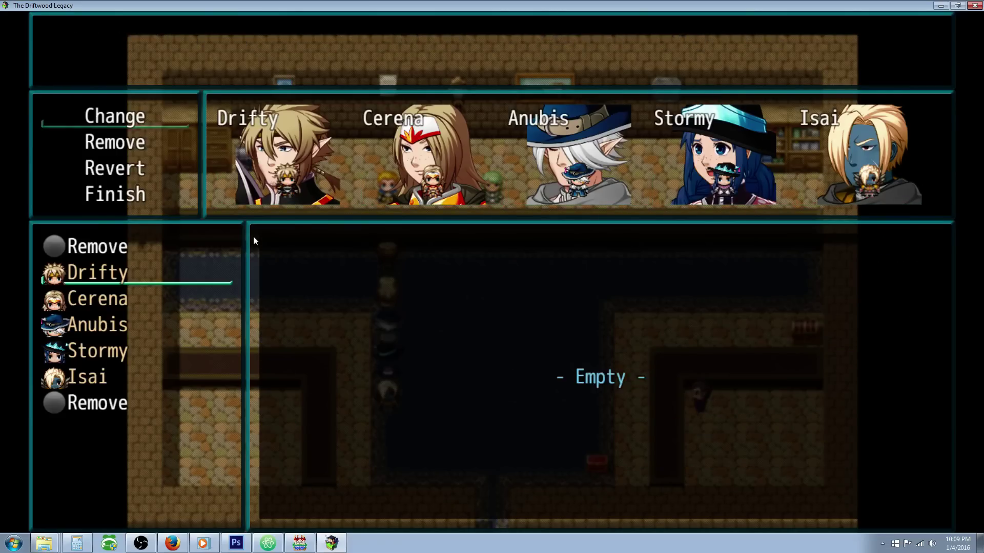
{"action": "key", "text": "Escape"}
{"action": "key", "text": "Escape"}
{"action": "key", "text": "Return"}
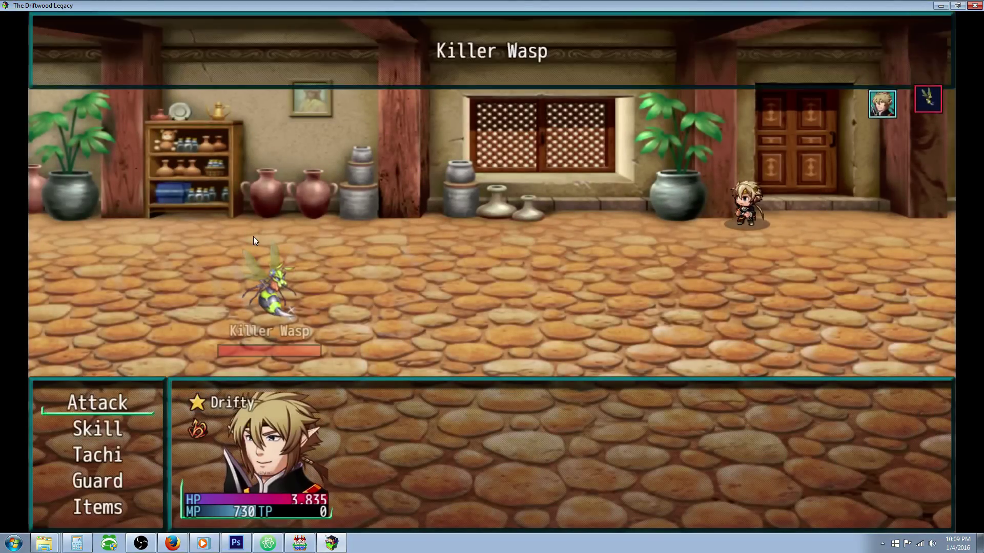
{"action": "key", "text": "Return"}
{"action": "key", "text": "Return"}
{"action": "key", "text": "Return"}
{"action": "key", "text": "Return"}
{"action": "key", "text": "Return"}
{"action": "key", "text": "Return"}
{"action": "key", "text": "Return"}
{"action": "key", "text": "Return"}
{"action": "key", "text": "Return"}
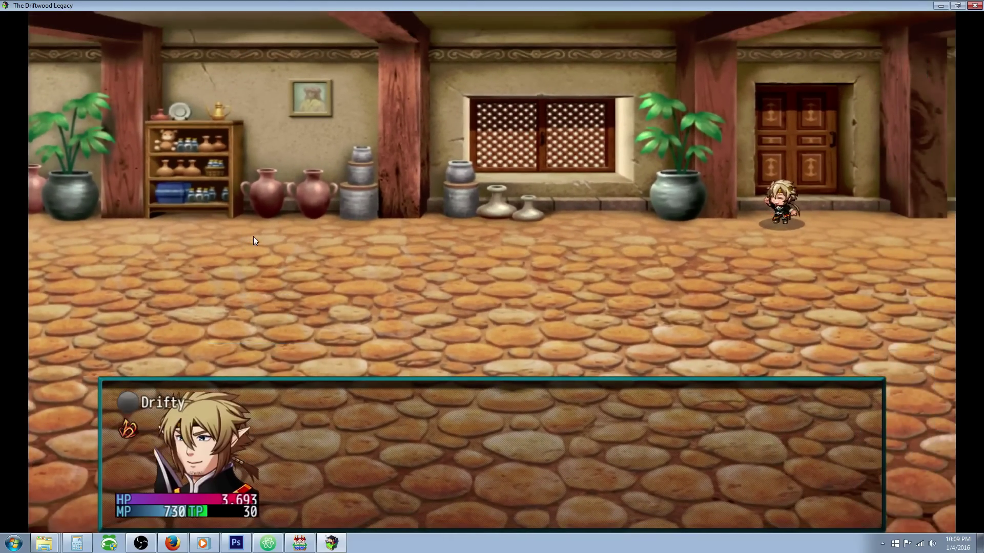
- Beat the Killer Wasp with Drifty, dismiss the results, and check the restored party in Formation
{"action": "key", "text": "Return"}
{"action": "key", "text": "Escape"}
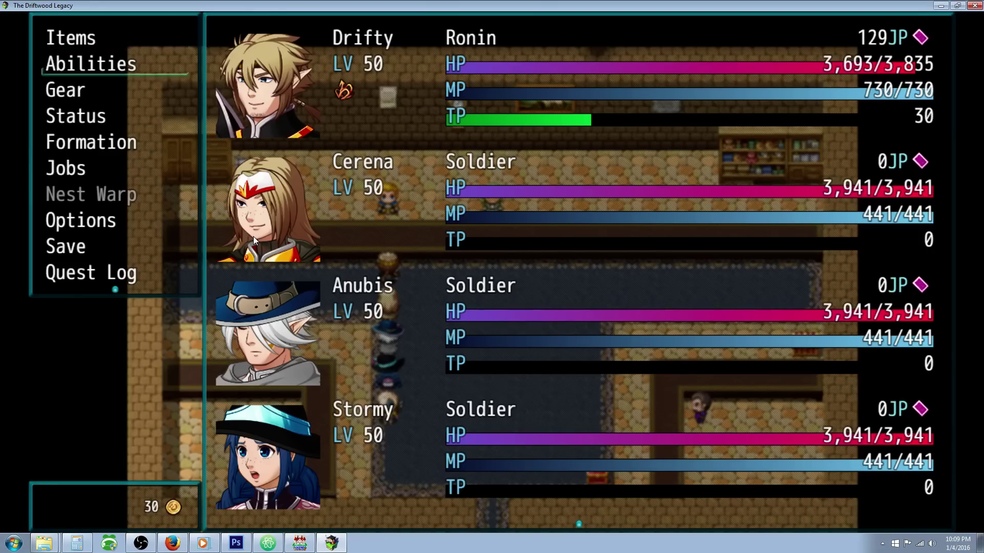
{"action": "key", "text": "Down"}
{"action": "key", "text": "Return"}
{"action": "key", "text": "Return"}
{"action": "key", "text": "Left"}
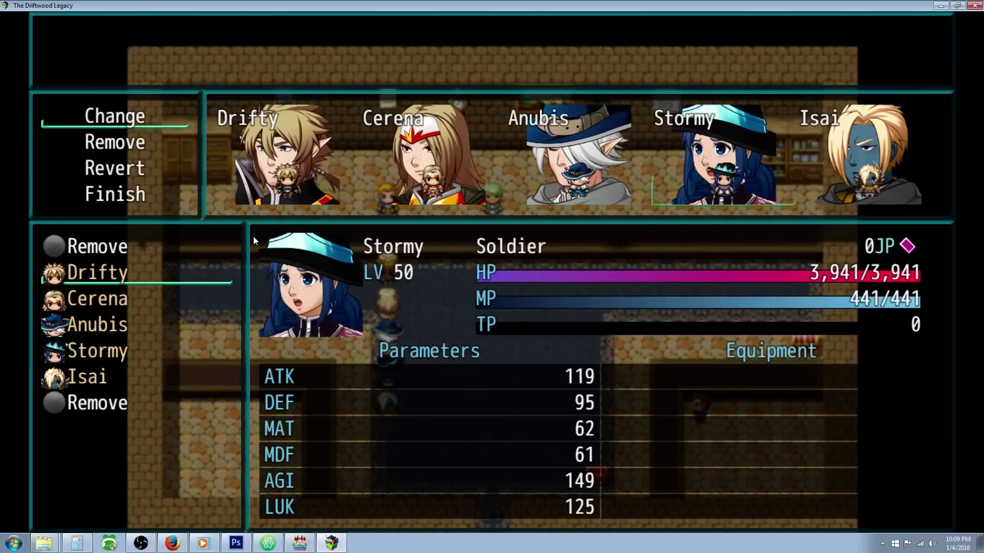
{"action": "key", "text": "Escape"}
{"action": "key", "text": "Escape"}
{"action": "key", "text": "Escape"}
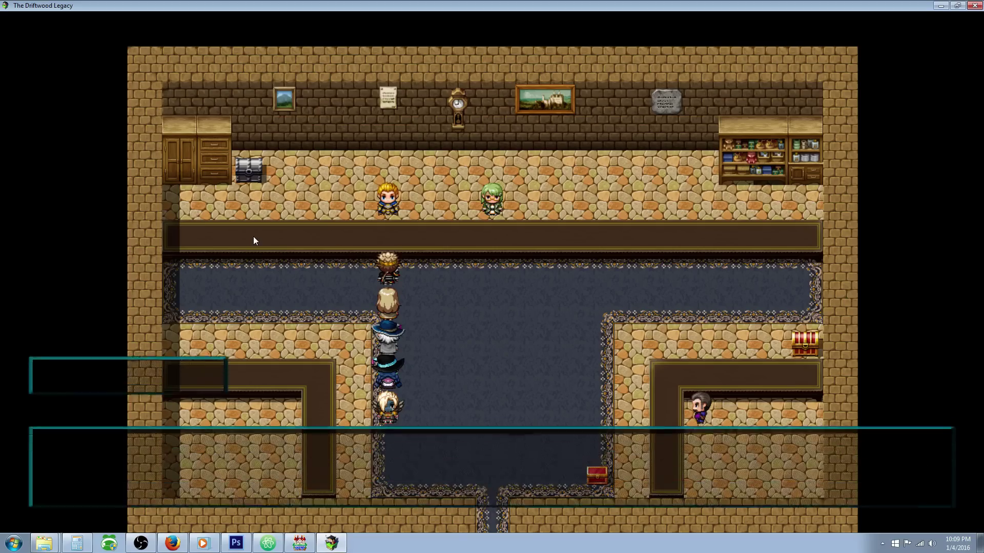
- Pick Cerena from the arena worker's choices and attack the Killer Wasp until it falls
{"action": "key", "text": "Return"}
{"action": "key", "text": "Down"}
{"action": "key", "text": "Return"}
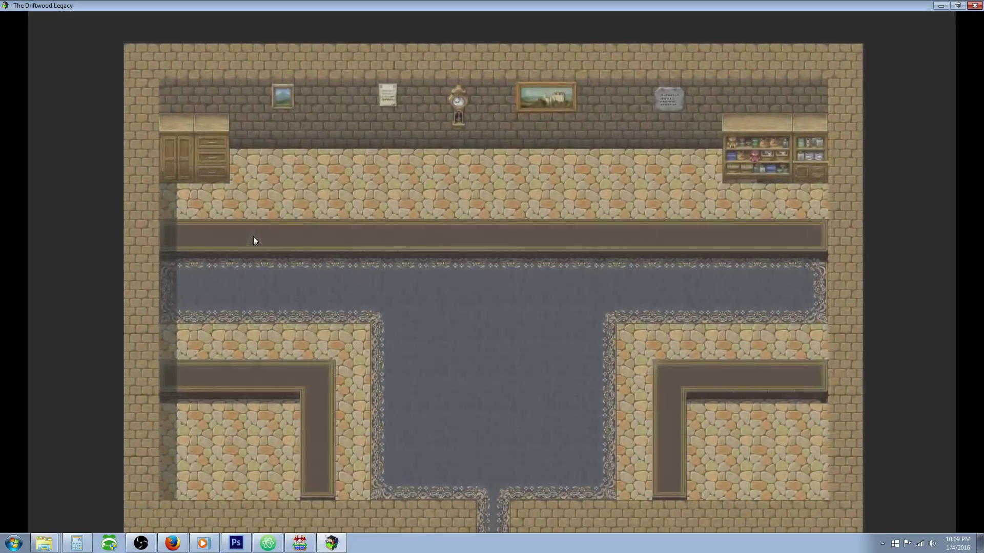
{"action": "key", "text": "Return"}
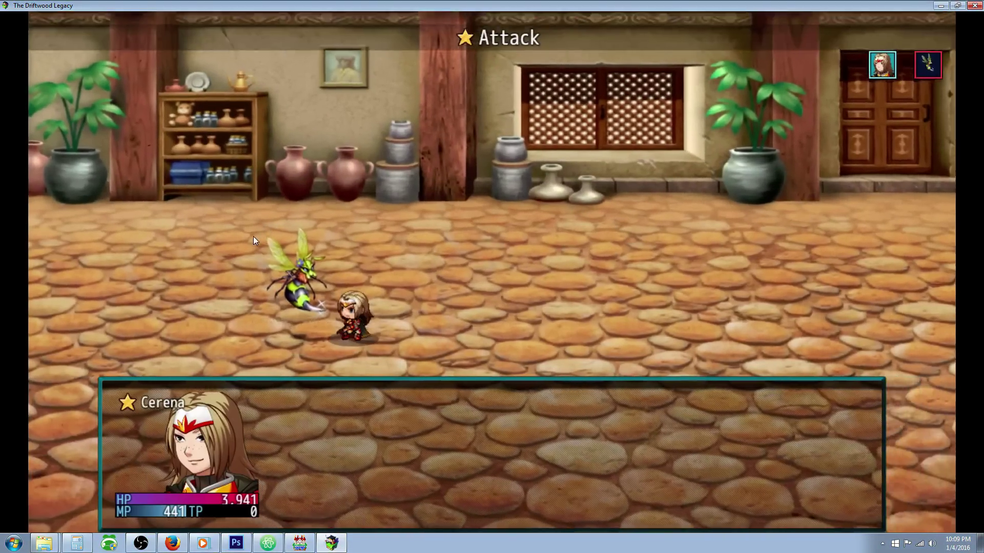
{"action": "key", "text": "Return"}
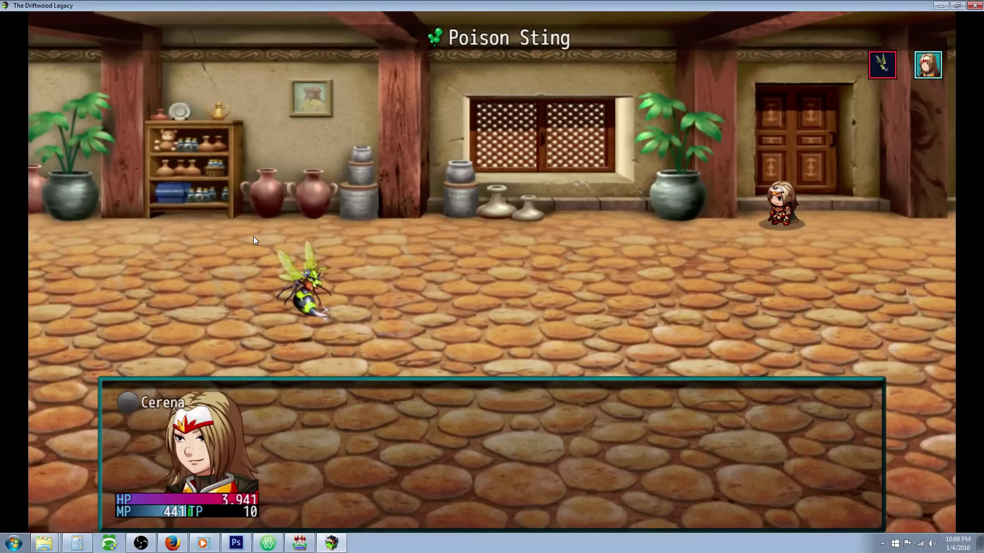
{"action": "key", "text": "Return"}
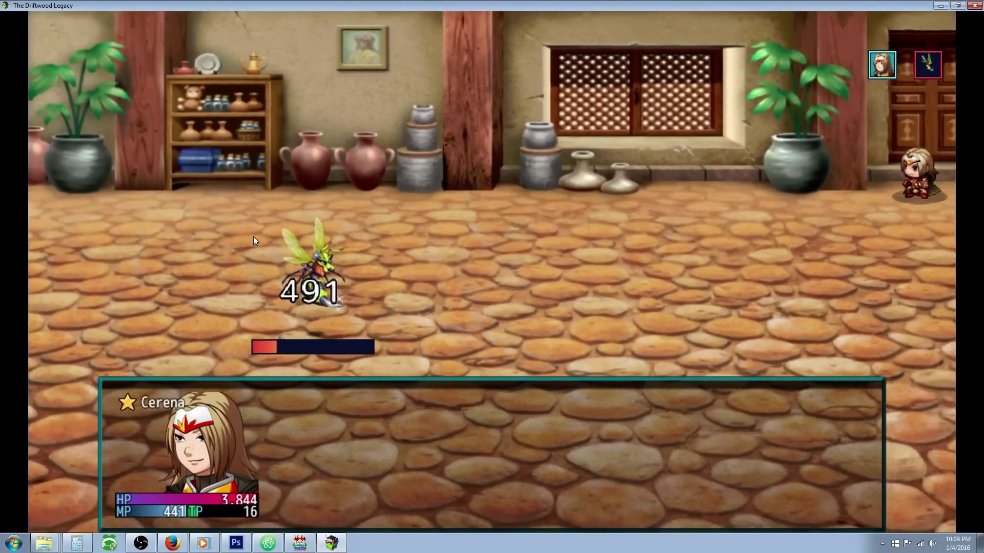
{"action": "key", "text": "Return"}
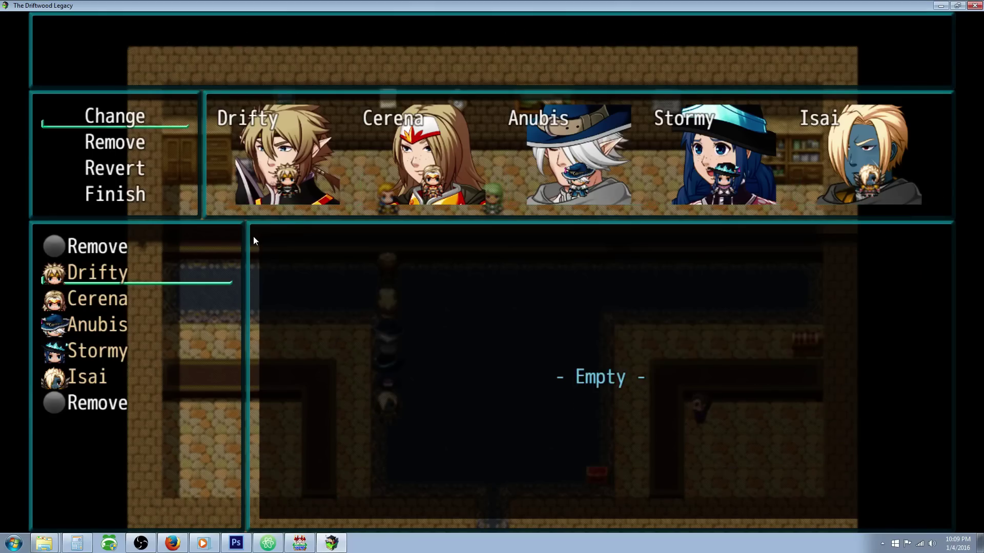
- Leave Formation and walk the party right, left, down and up along the corridor
{"action": "key", "text": "Escape"}
{"action": "key", "text": "Escape"}
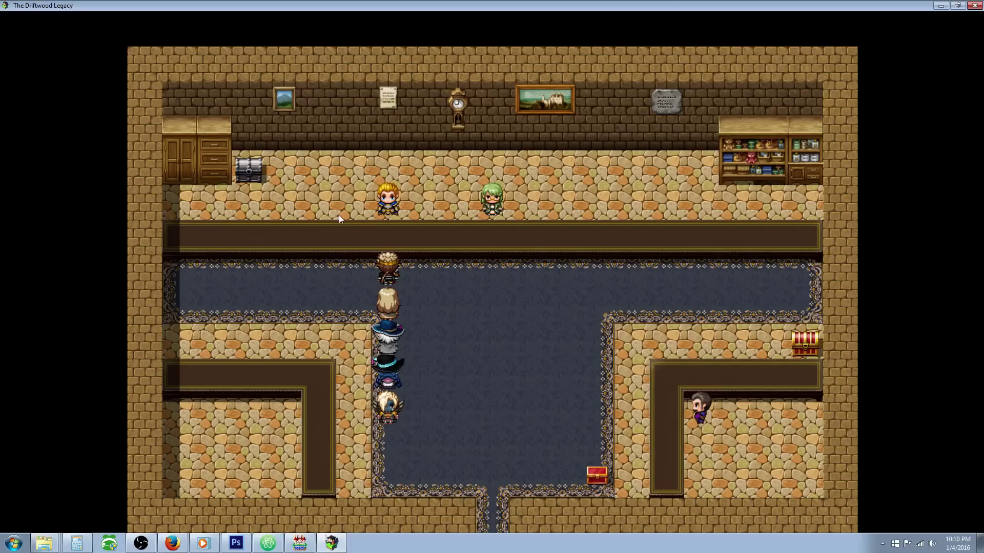
{"action": "key", "text": "Right"}
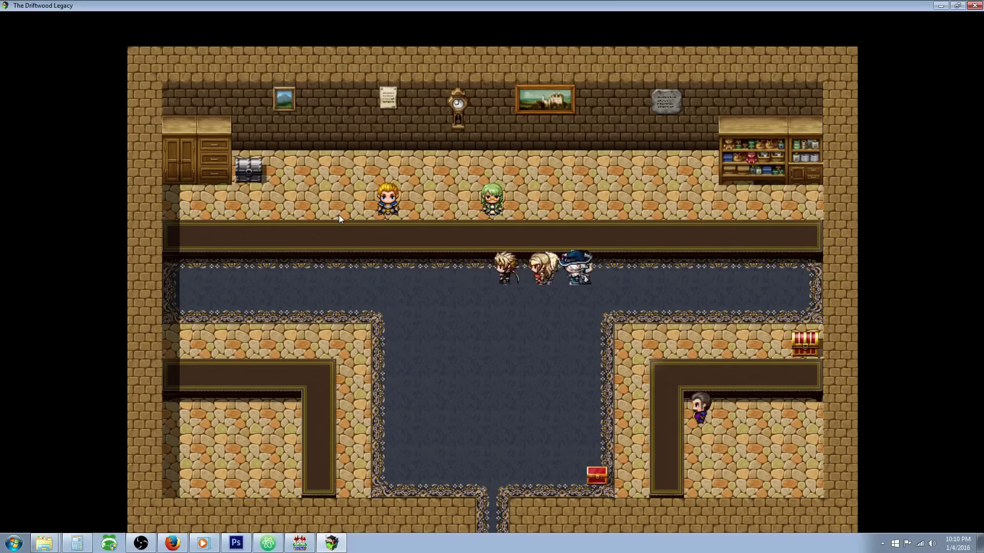
{"action": "key", "text": "Left"}
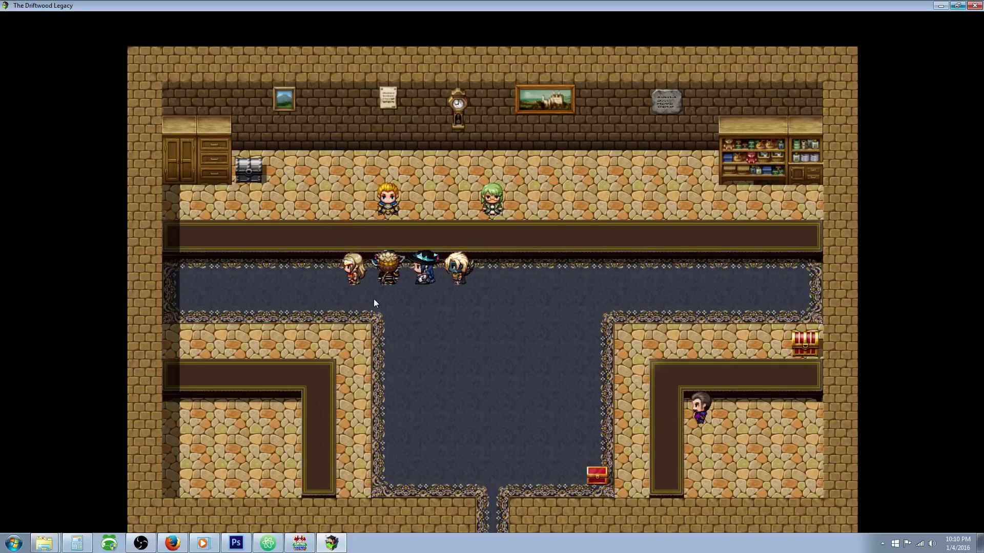
{"action": "key", "text": "Left"}
{"action": "key", "text": "Down"}
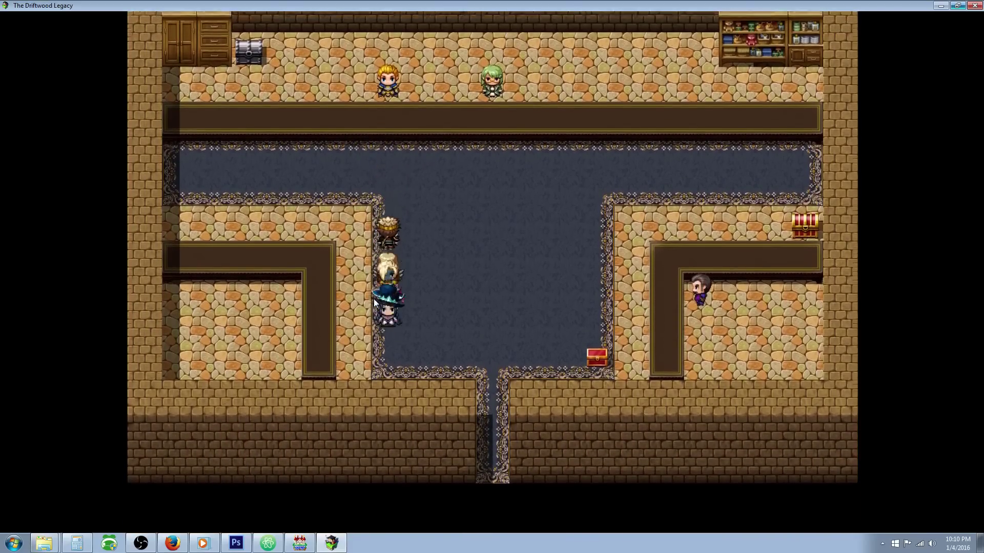
{"action": "key", "text": "Up"}
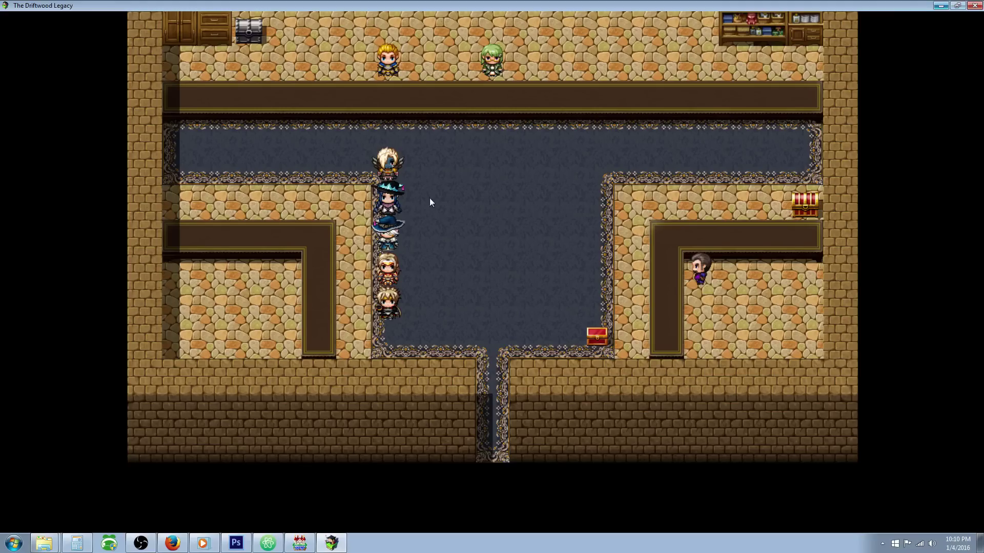
- Close the playtest game window with its close button
{"action": "left_click", "coordinate": [973, 7]}
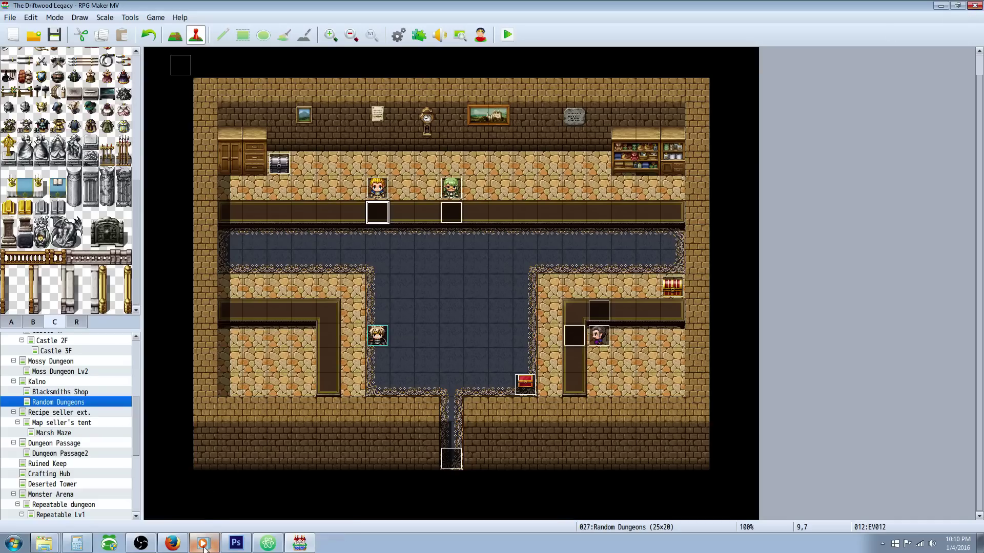